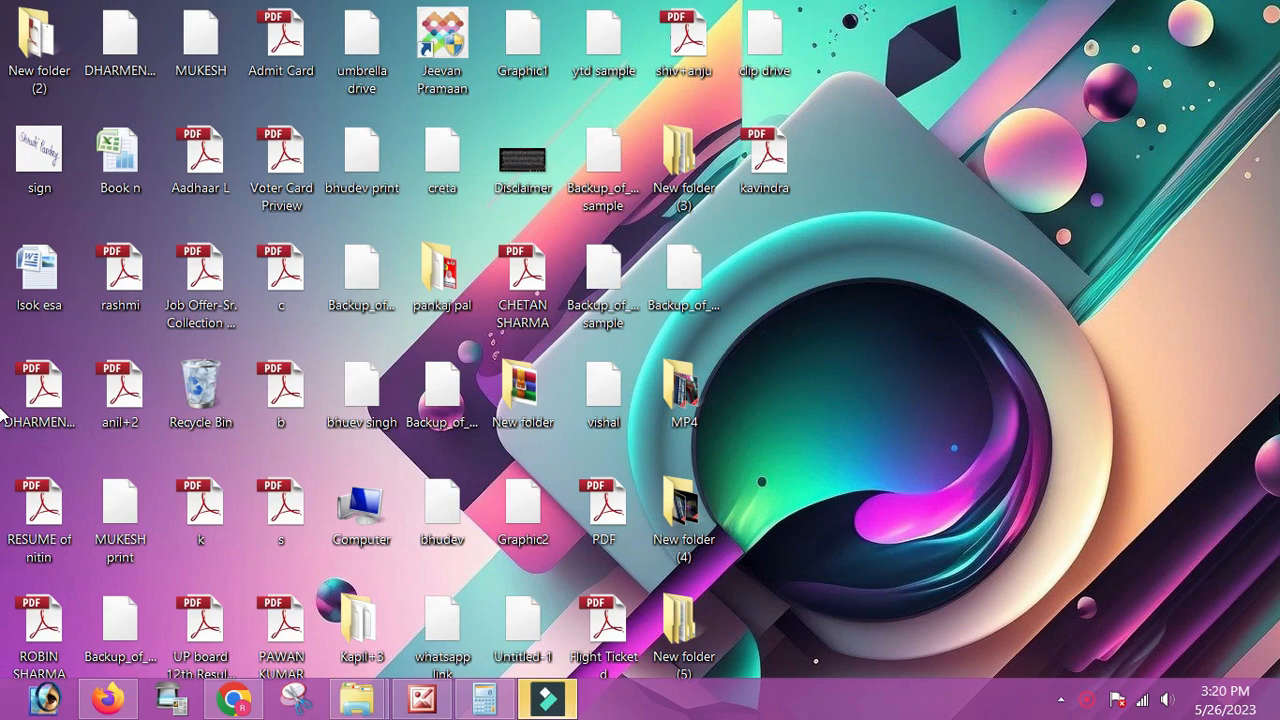
Step: Launch CorelDRAW from the Run command and start a new blank document
{"action": "key", "text": "super+r"}
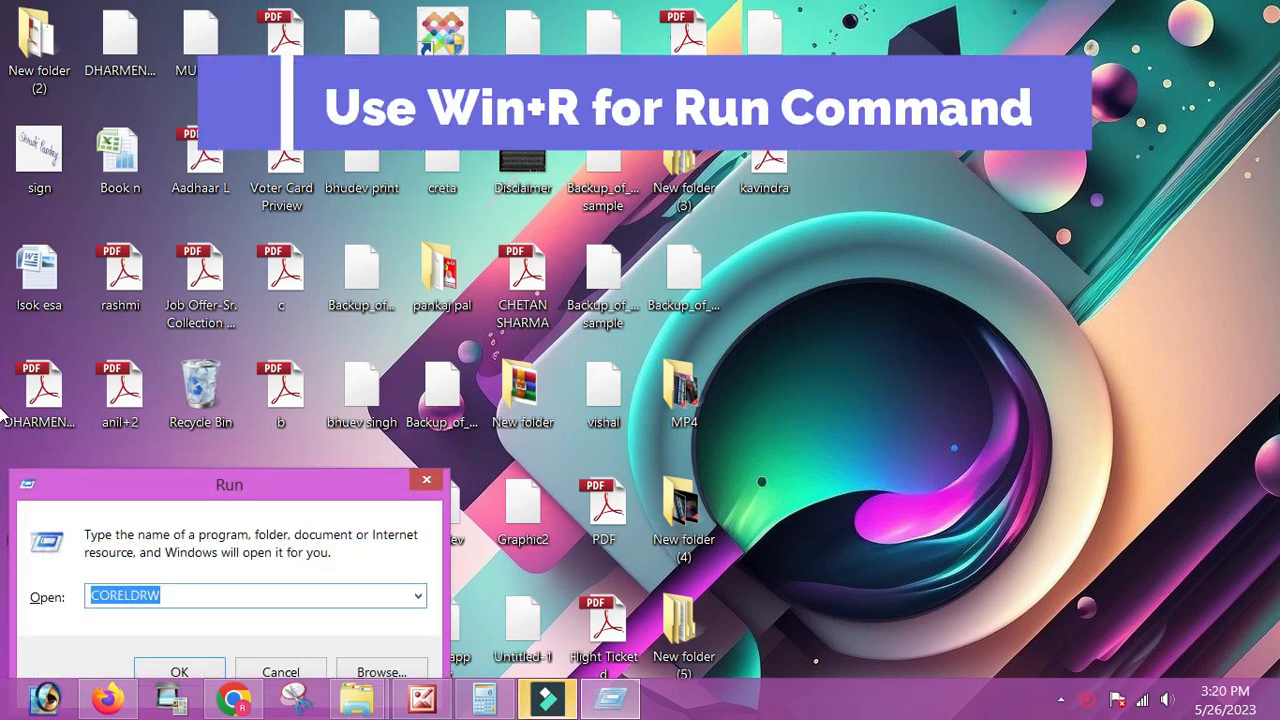
{"action": "key", "text": "Return"}
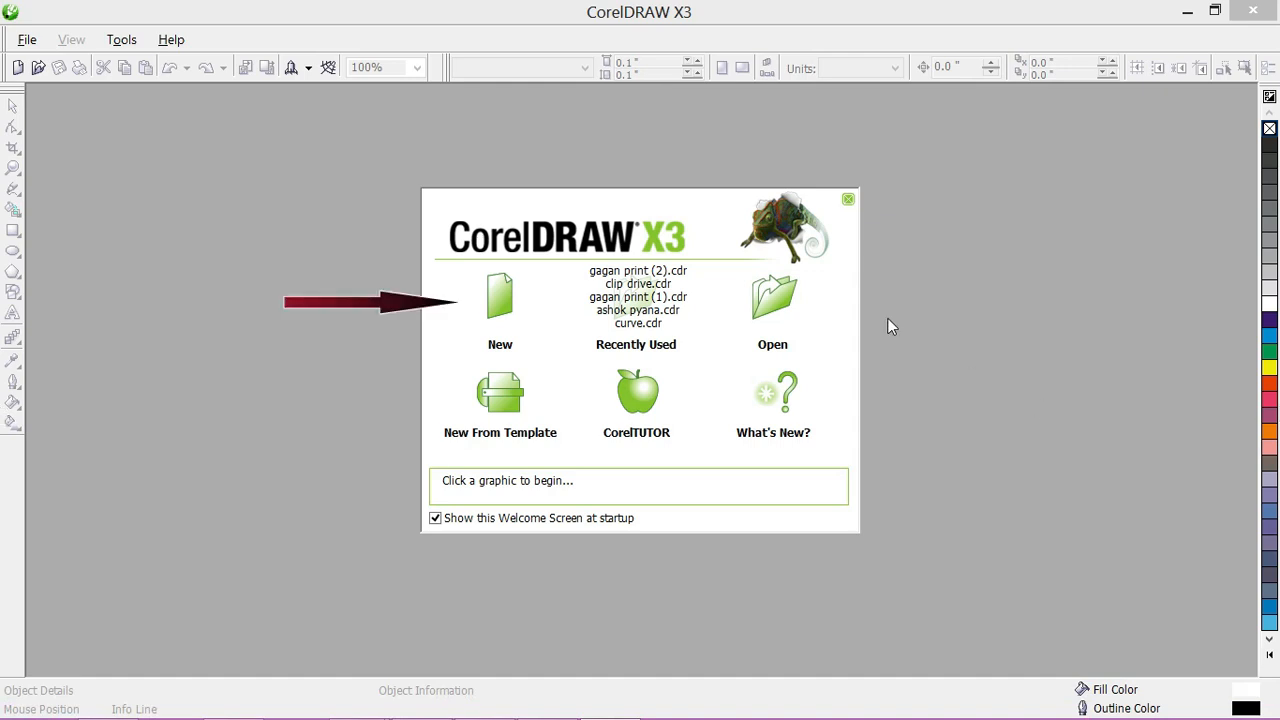
{"action": "left_click", "coordinate": [502, 302]}
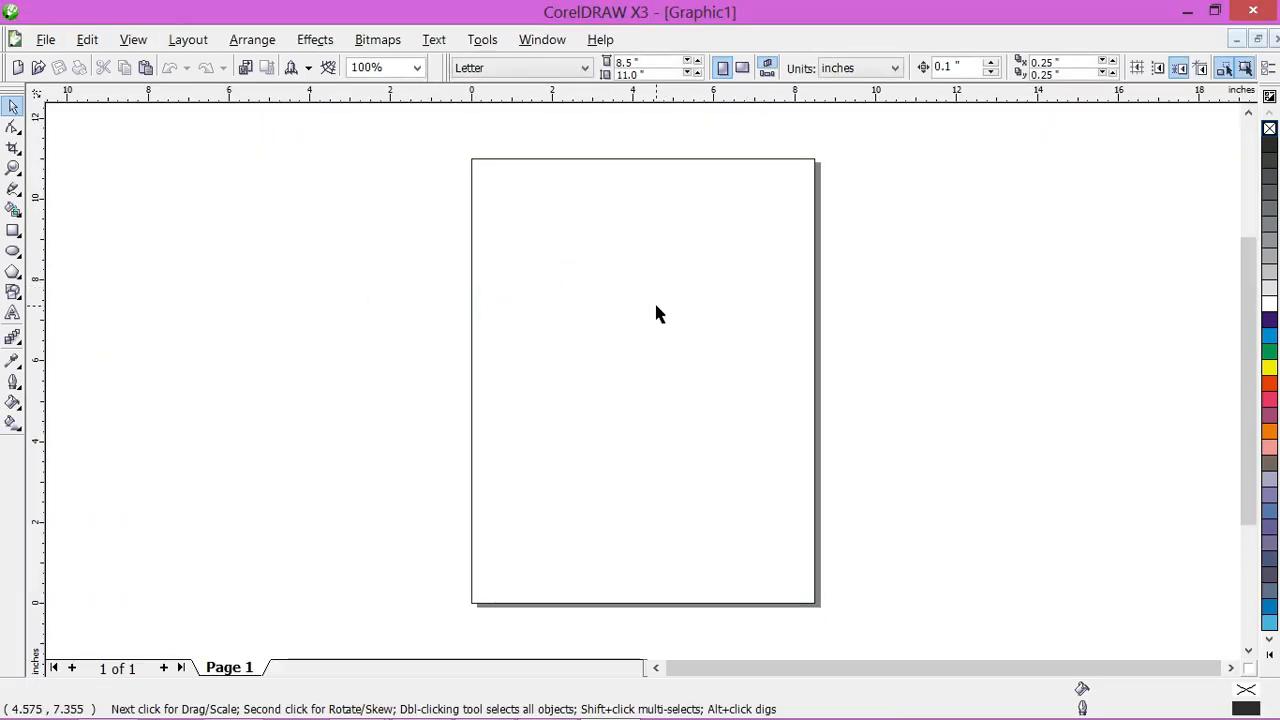
Step: Draw a perfect circle about 3.94 inches in diameter on the upper part of the page
{"action": "scroll", "coordinate": [656, 306], "scroll_direction": "up", "scroll_amount": 1}
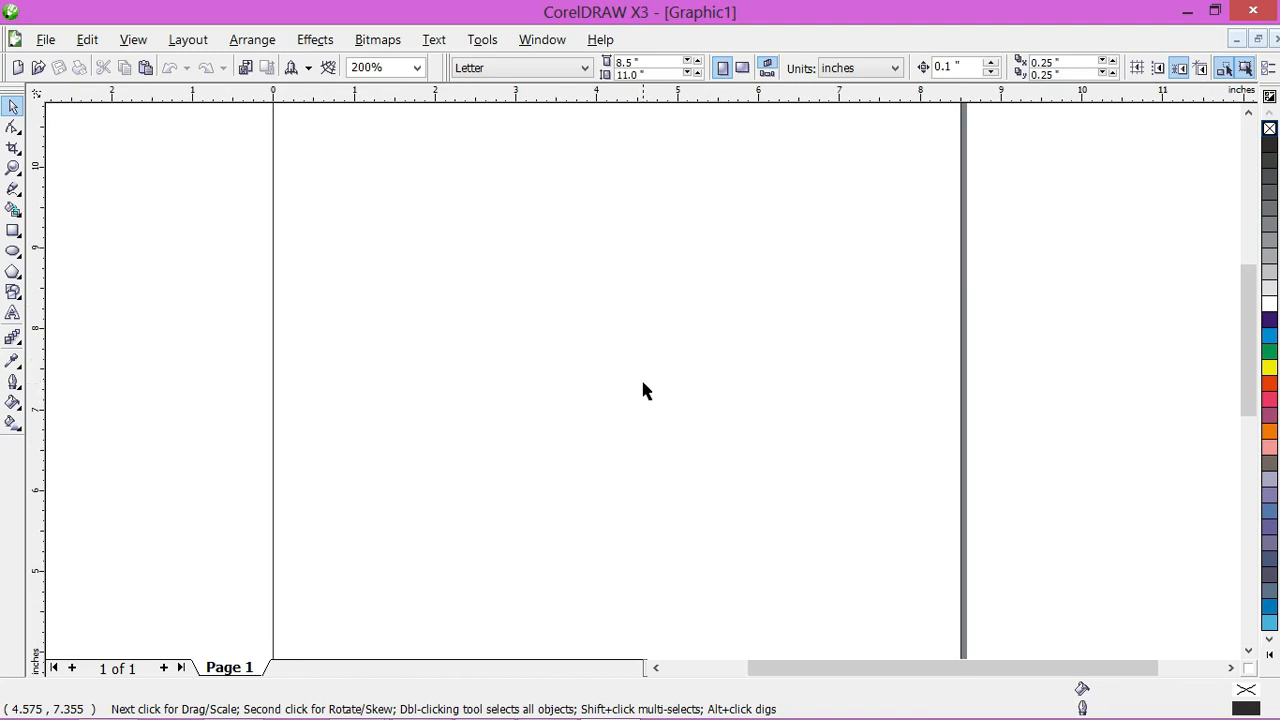
{"action": "left_click", "coordinate": [13, 251]}
{"action": "left_click_drag", "start_coordinate": [467, 179], "coordinate": [714, 501]}
{"action": "left_click", "coordinate": [13, 106]}
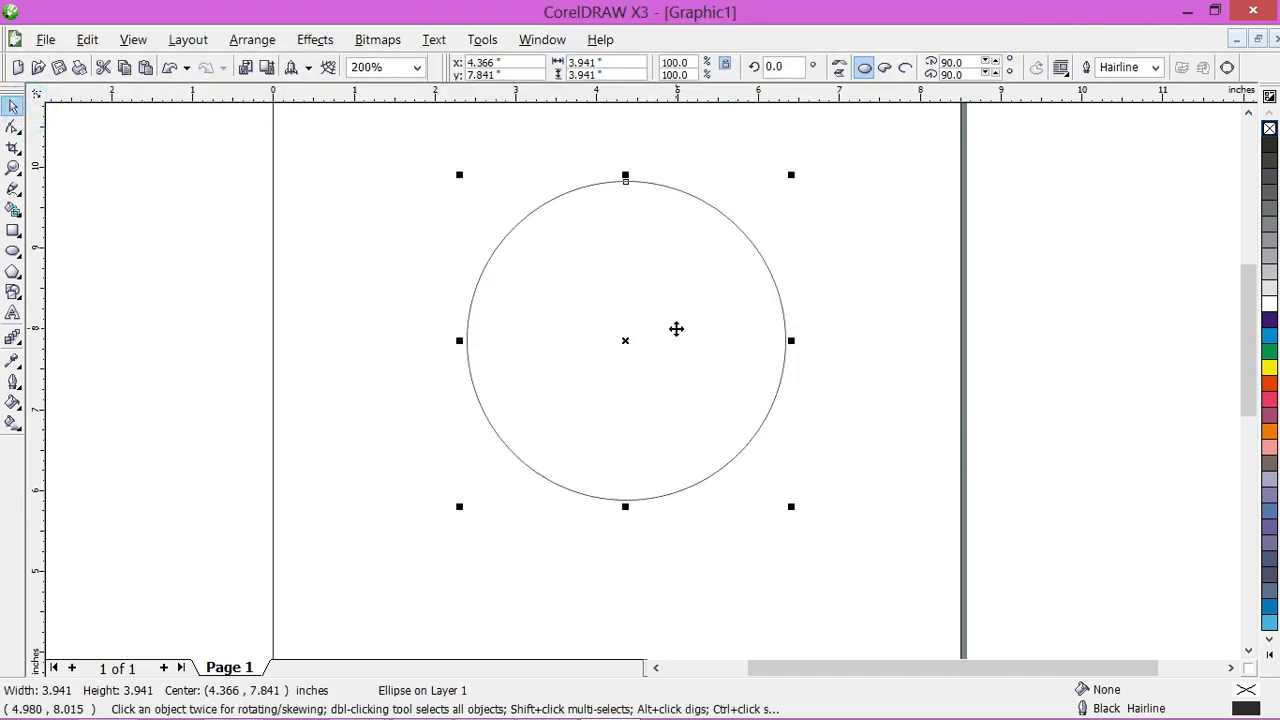
Step: Give the circle an 8.0 pt blue outline and deselect it
{"action": "left_click", "coordinate": [1155, 67]}
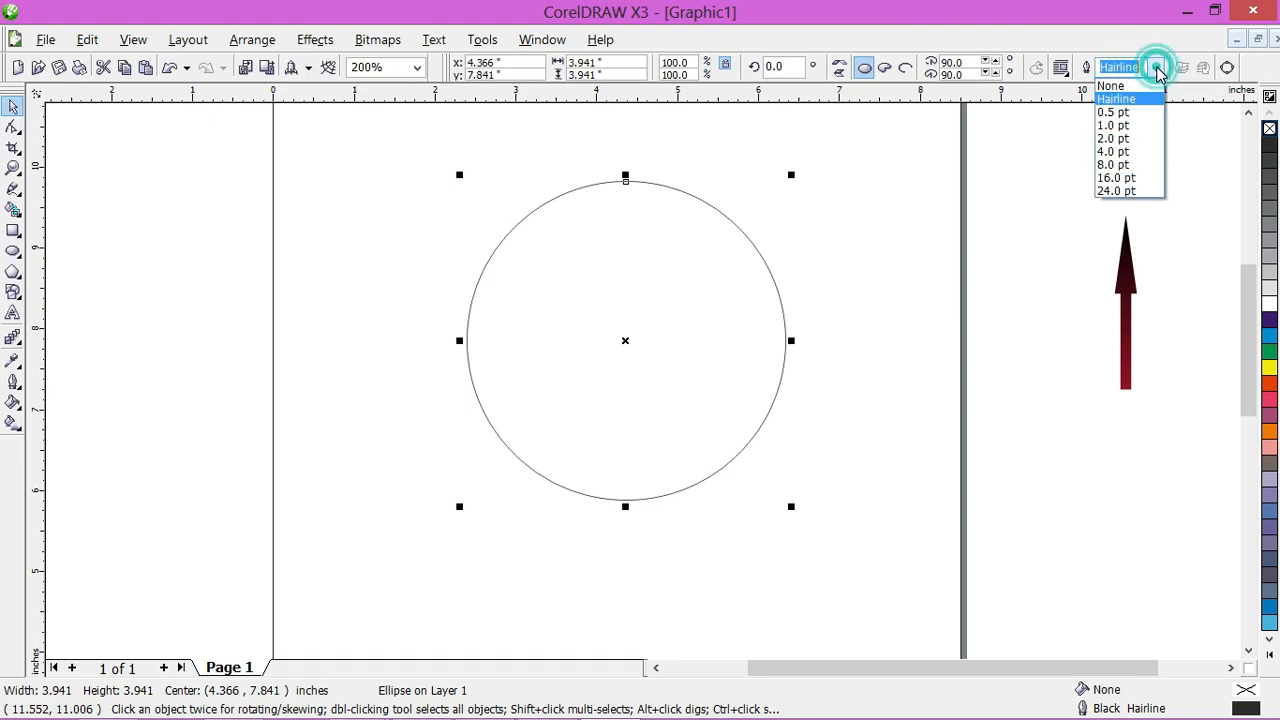
{"action": "left_click", "coordinate": [1116, 164]}
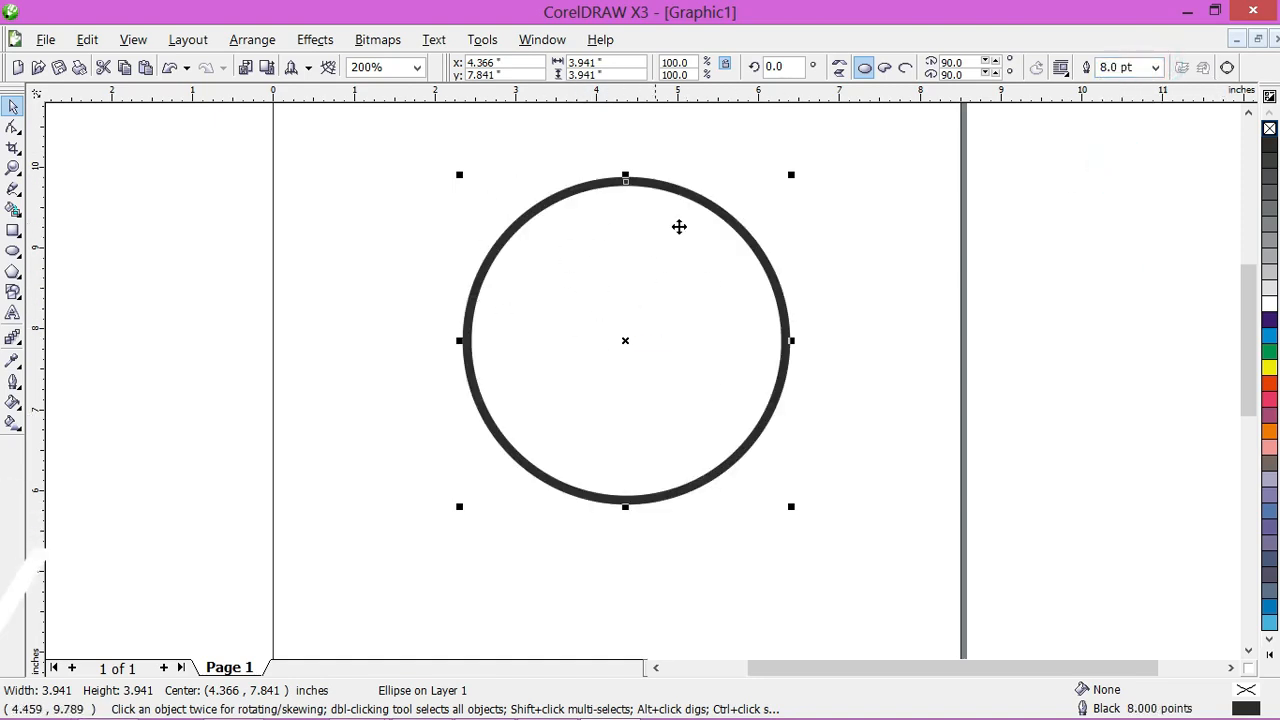
{"action": "right_click", "coordinate": [1270, 322]}
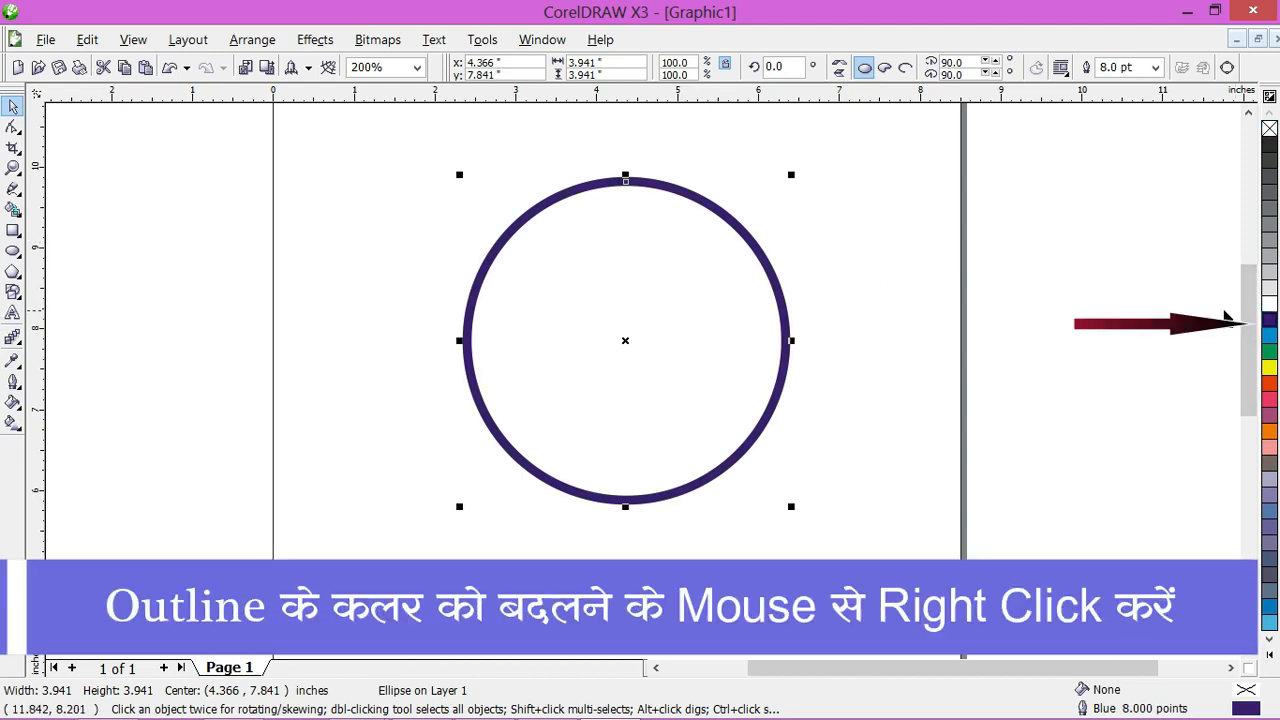
{"action": "scroll", "coordinate": [615, 322], "scroll_direction": "up", "scroll_amount": 1}
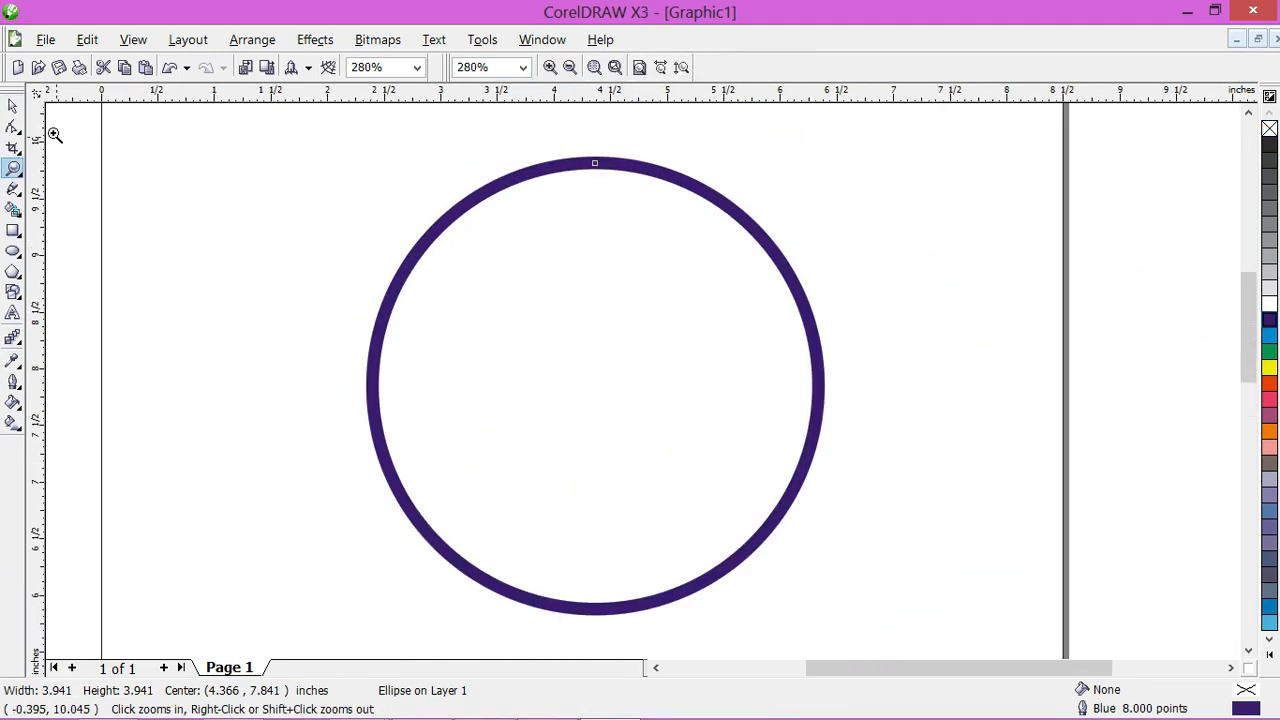
{"action": "left_click", "coordinate": [13, 106]}
{"action": "left_click", "coordinate": [943, 251]}
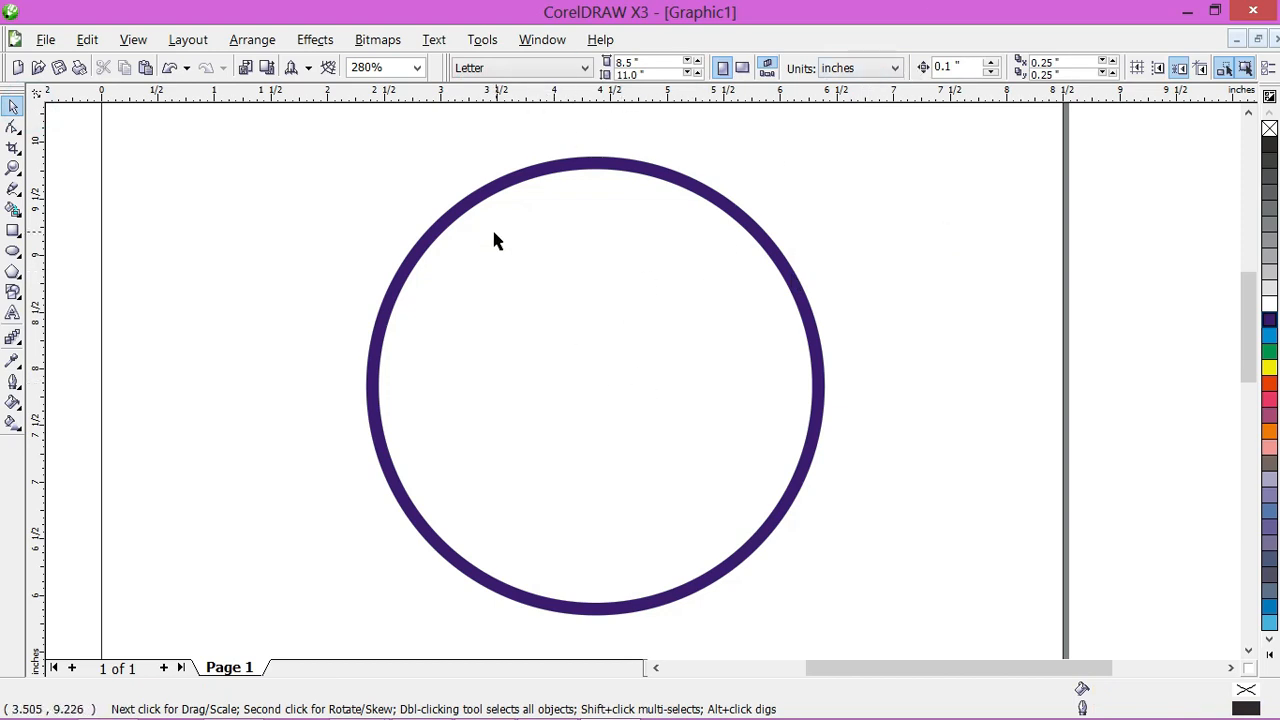
Step: Make a concentric copy of the circle scaled down to about 0.335 inches and fill the copy with blue
{"action": "left_click", "coordinate": [500, 196]}
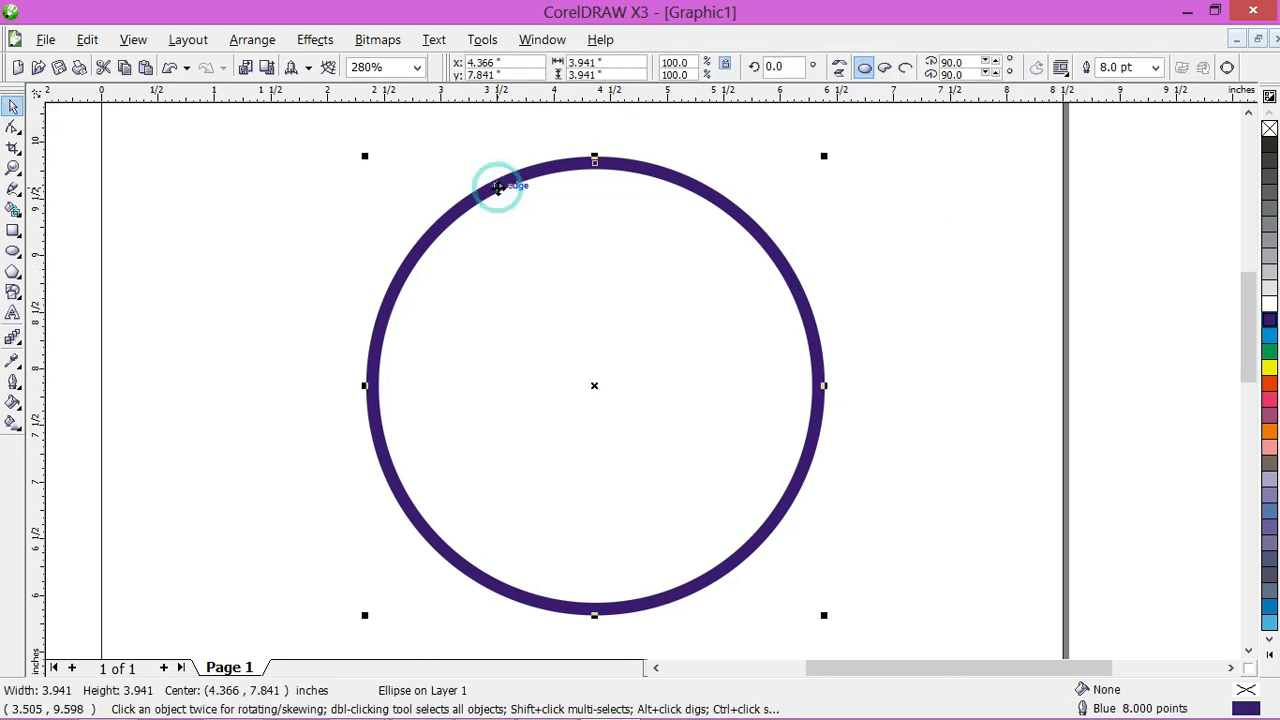
{"action": "left_click_drag", "start_coordinate": [364, 157], "coordinate": [542, 363]}
{"action": "right_click", "coordinate": [542, 363]}
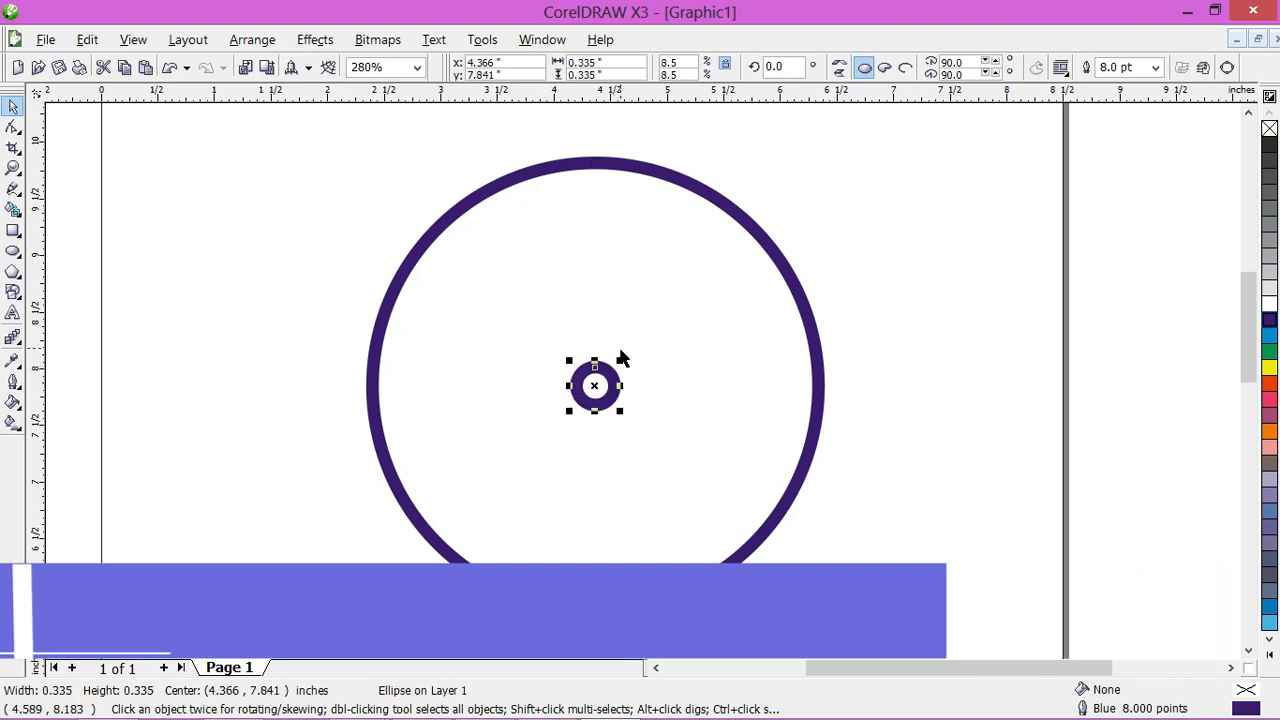
{"action": "scroll", "coordinate": [635, 368], "scroll_direction": "up", "scroll_amount": 2}
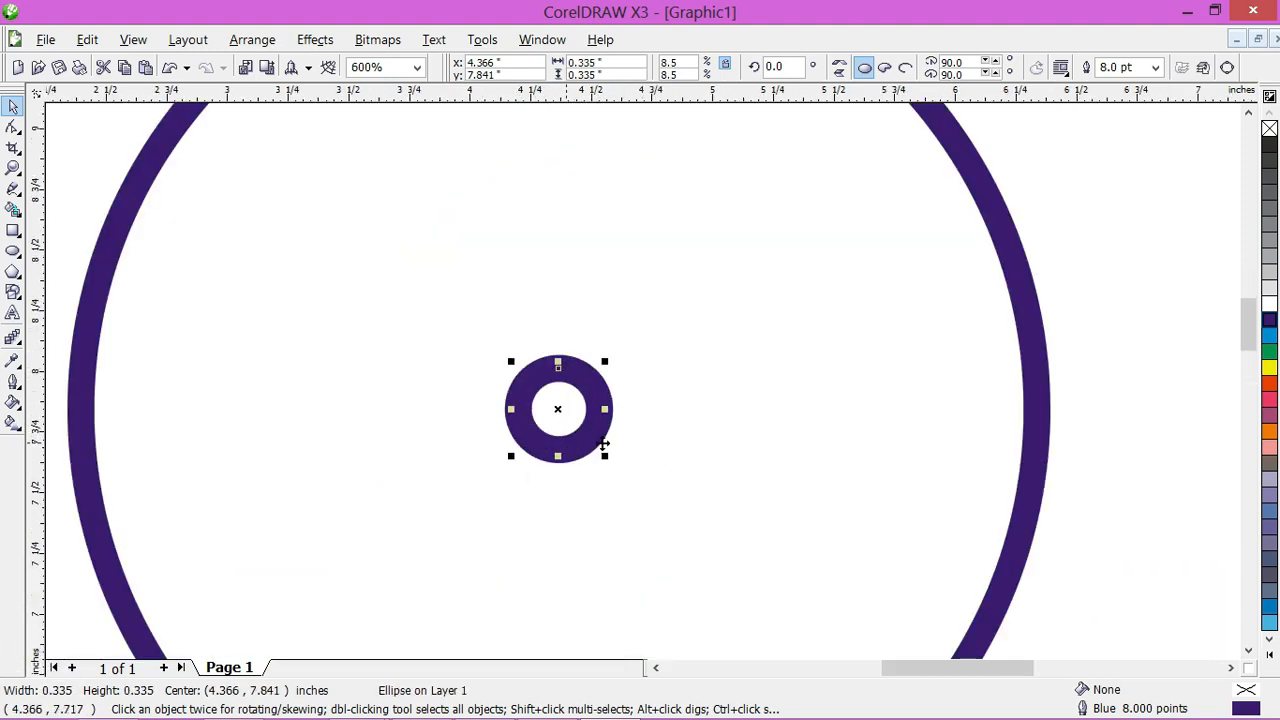
{"action": "left_click", "coordinate": [1268, 320]}
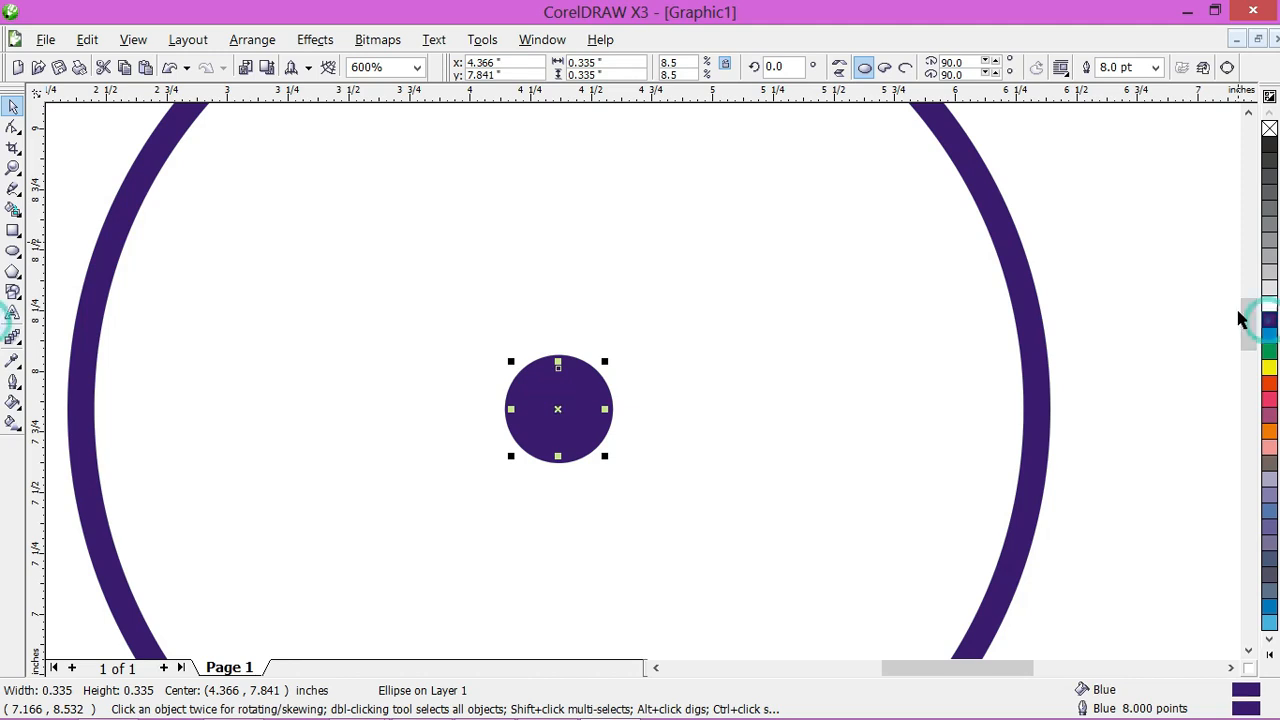
{"action": "scroll", "coordinate": [571, 398], "scroll_direction": "down", "scroll_amount": 1}
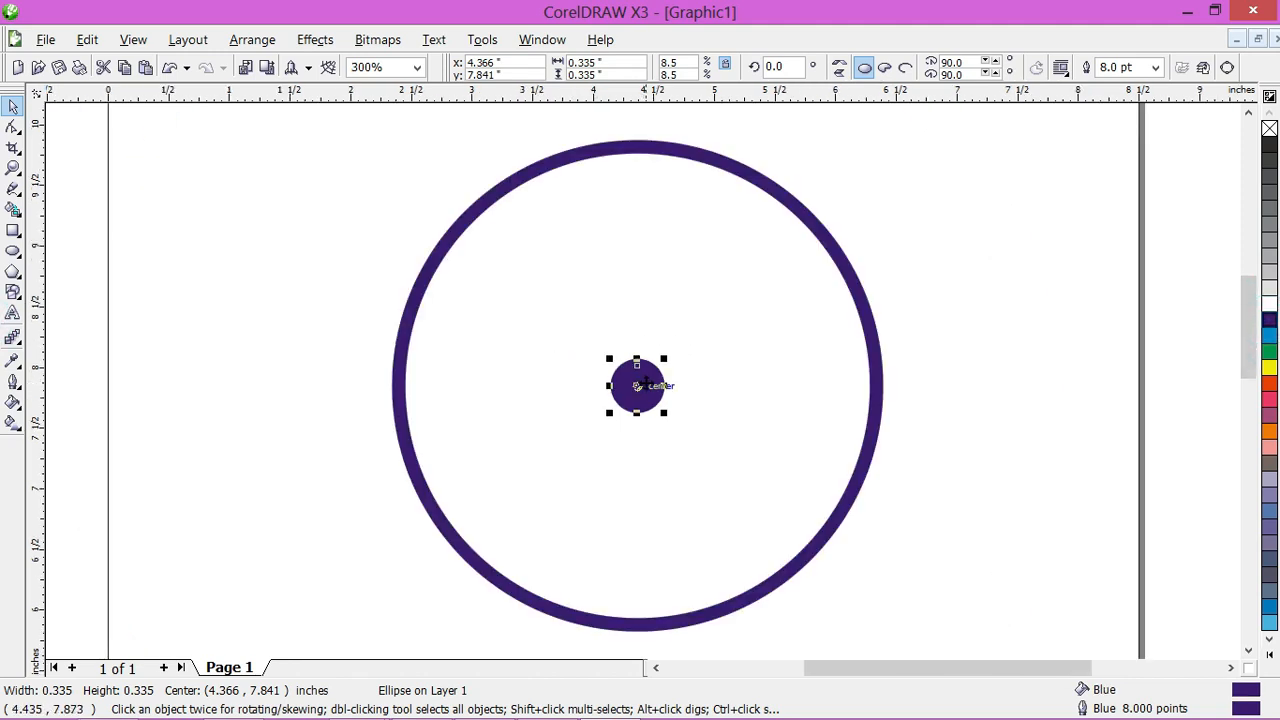
{"action": "left_click", "coordinate": [337, 366]}
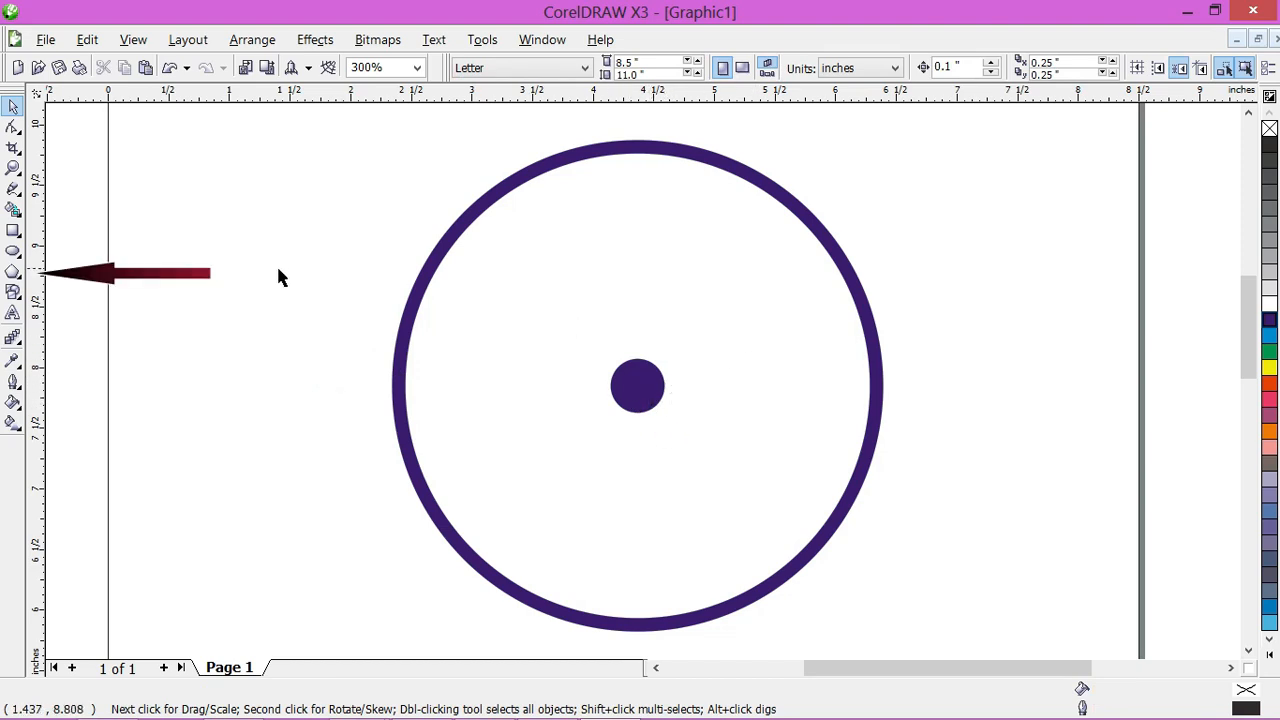
Step: Draw a narrow five-sided polygon about 0.235 by 1.754 inches from the ring's top to the centre dot, and move it right of the ring
{"action": "left_click", "coordinate": [14, 273]}
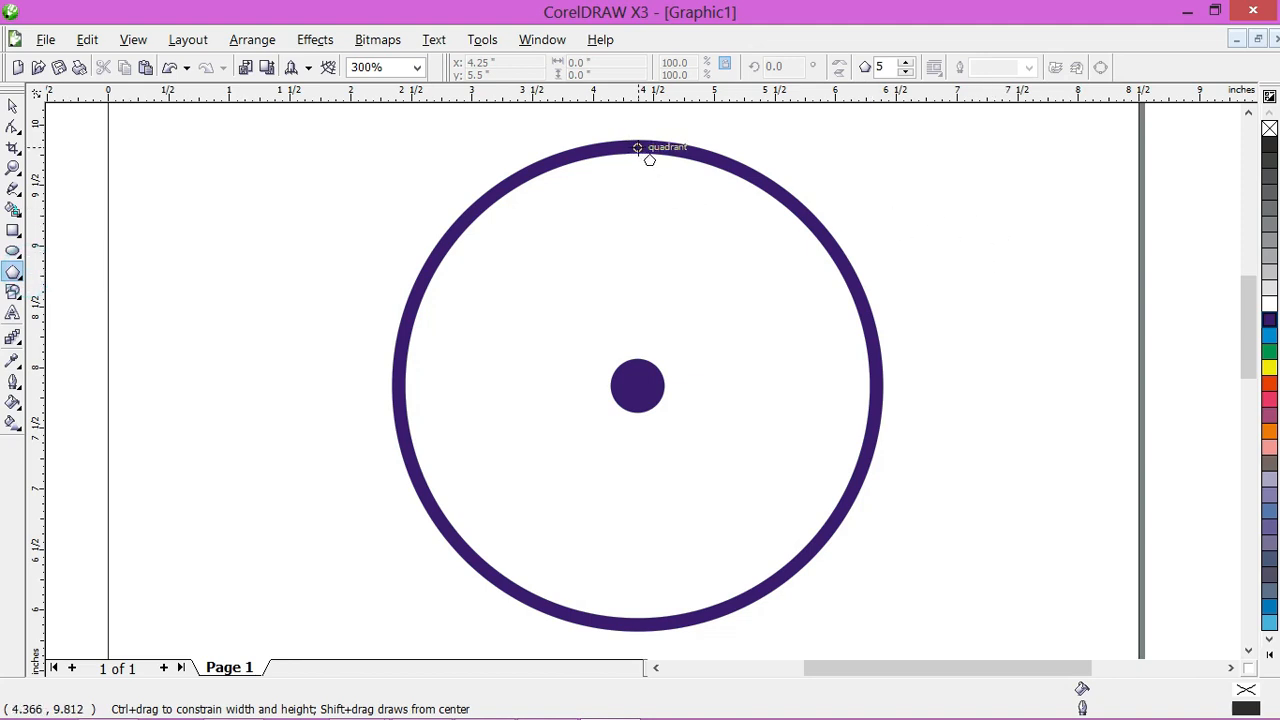
{"action": "left_click_drag", "start_coordinate": [637, 148], "coordinate": [657, 368]}
{"action": "left_click", "coordinate": [12, 105]}
{"action": "scroll", "coordinate": [621, 334], "scroll_direction": "up", "scroll_amount": 1}
{"action": "scroll", "coordinate": [659, 328], "scroll_direction": "down", "scroll_amount": 1}
{"action": "scroll", "coordinate": [643, 294], "scroll_direction": "up", "scroll_amount": 1}
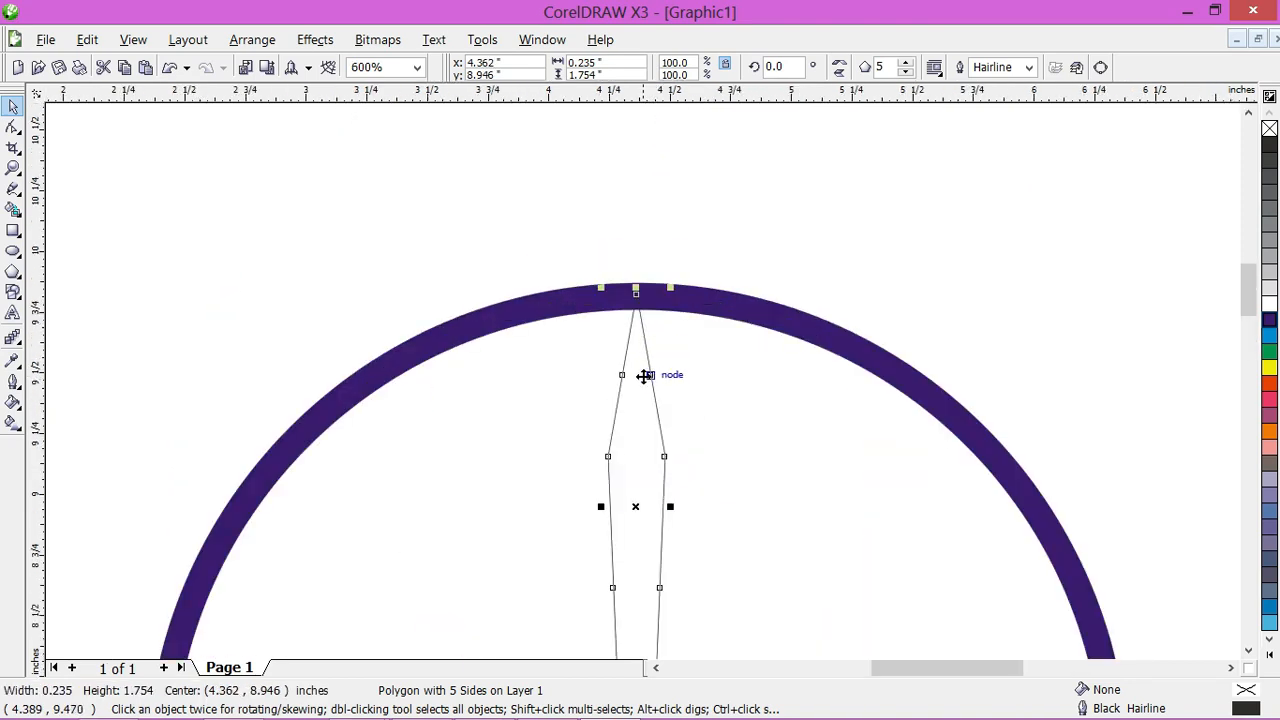
{"action": "scroll", "coordinate": [646, 374], "scroll_direction": "down", "scroll_amount": 2}
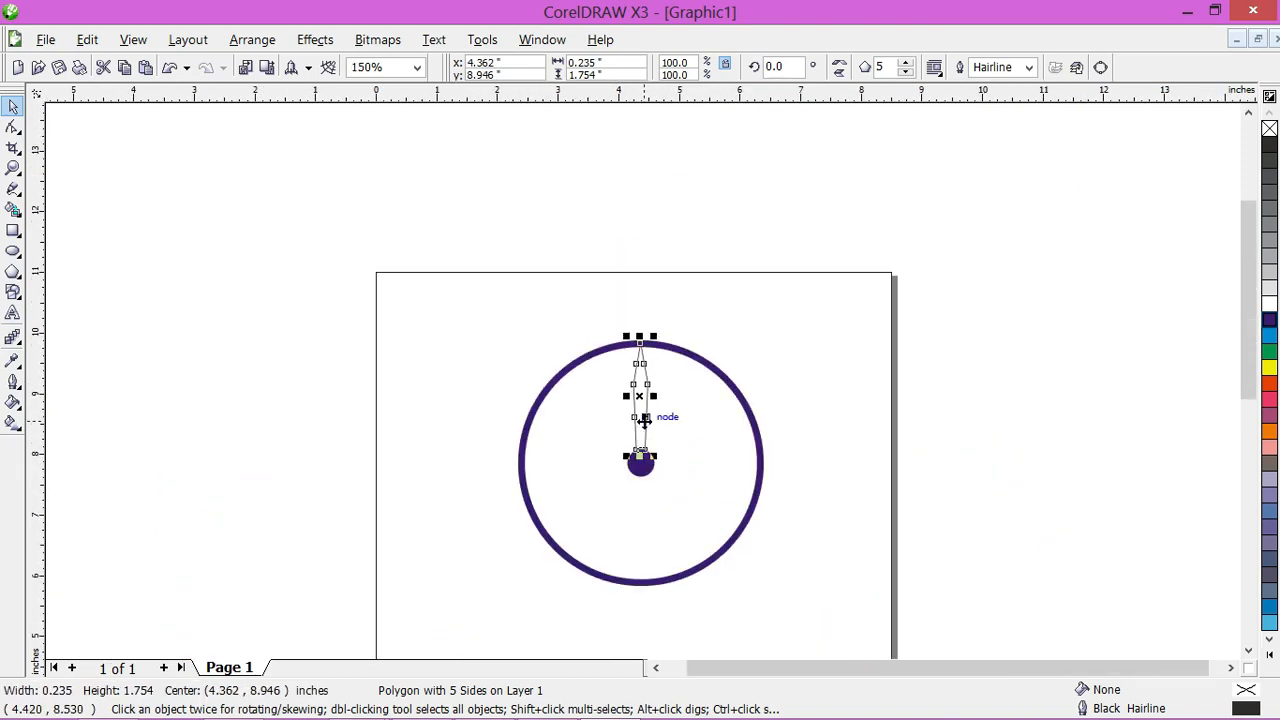
{"action": "left_click_drag", "start_coordinate": [641, 413], "coordinate": [823, 408]}
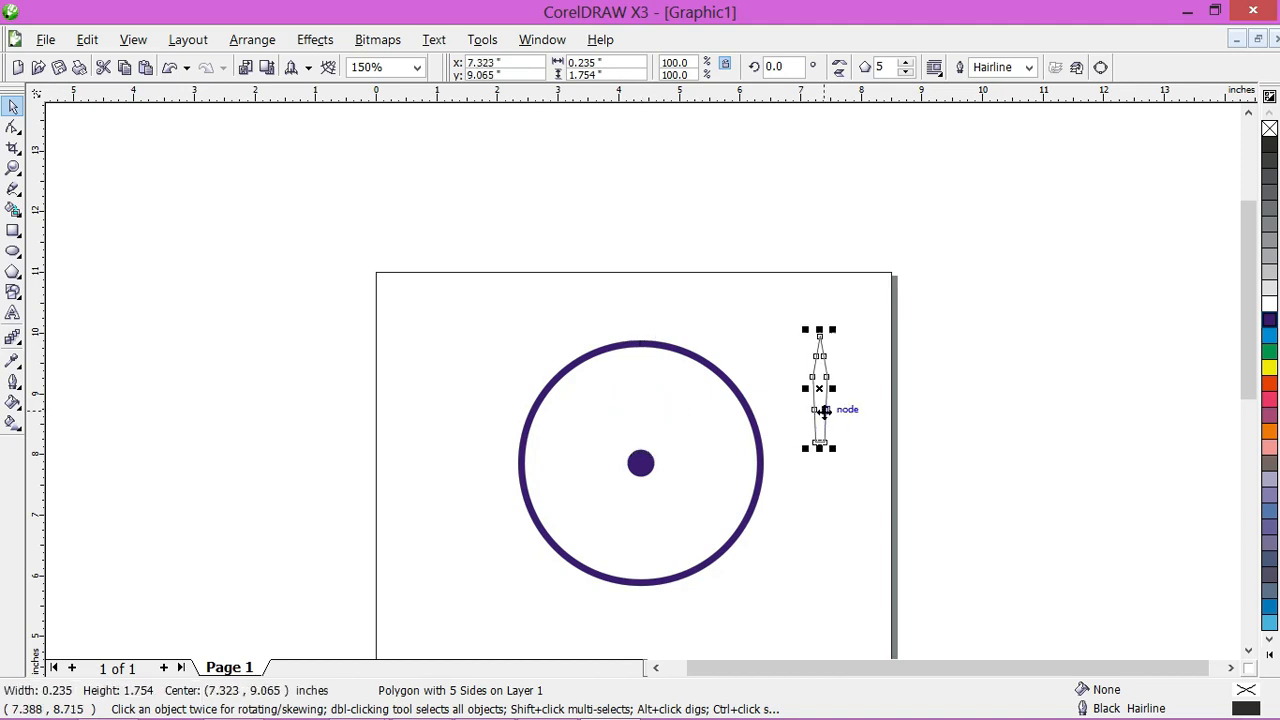
Step: Reduce the narrow polygon to 4 sides and convert it to curves
{"action": "scroll", "coordinate": [823, 408], "scroll_direction": "up", "scroll_amount": 2}
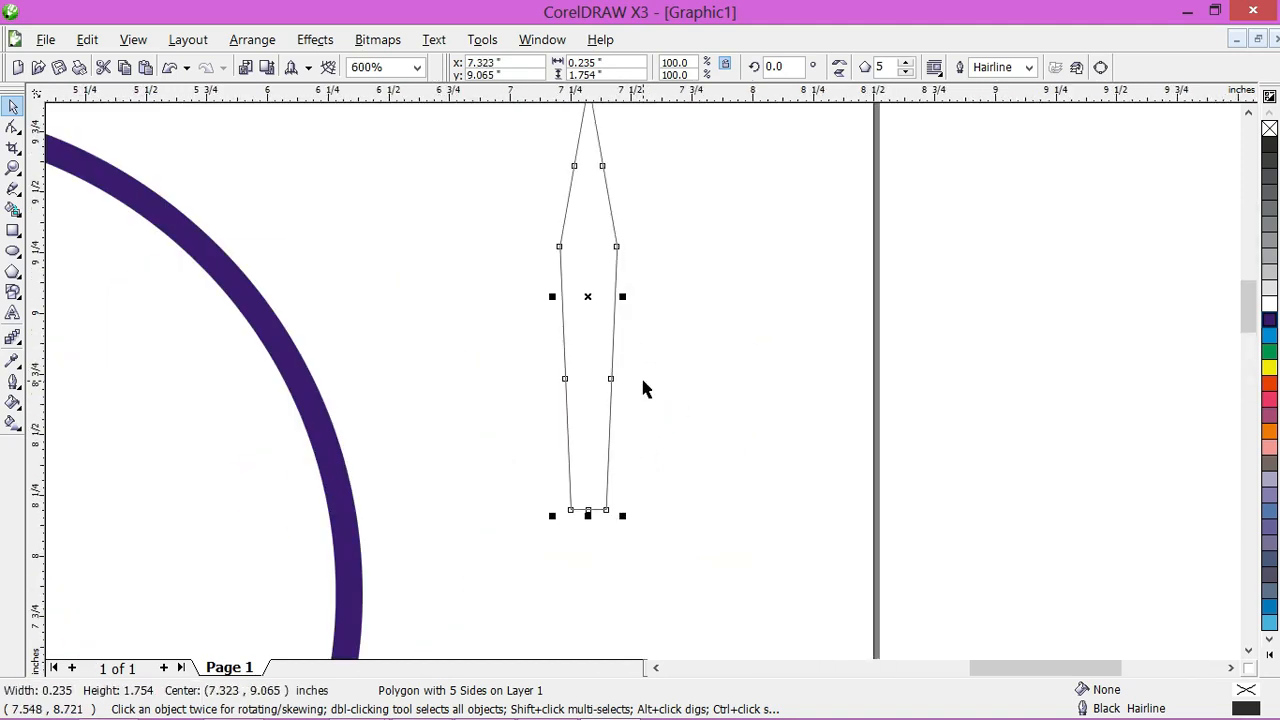
{"action": "left_click", "coordinate": [910, 72]}
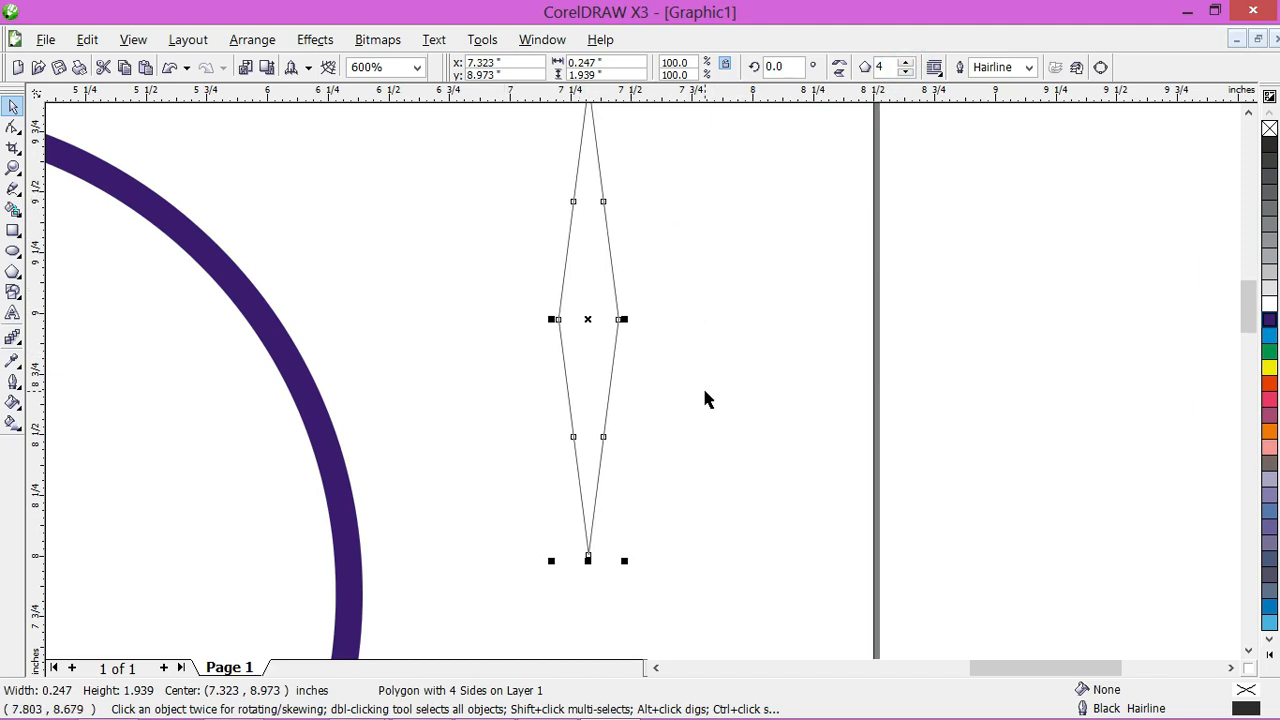
{"action": "left_click", "coordinate": [1101, 68]}
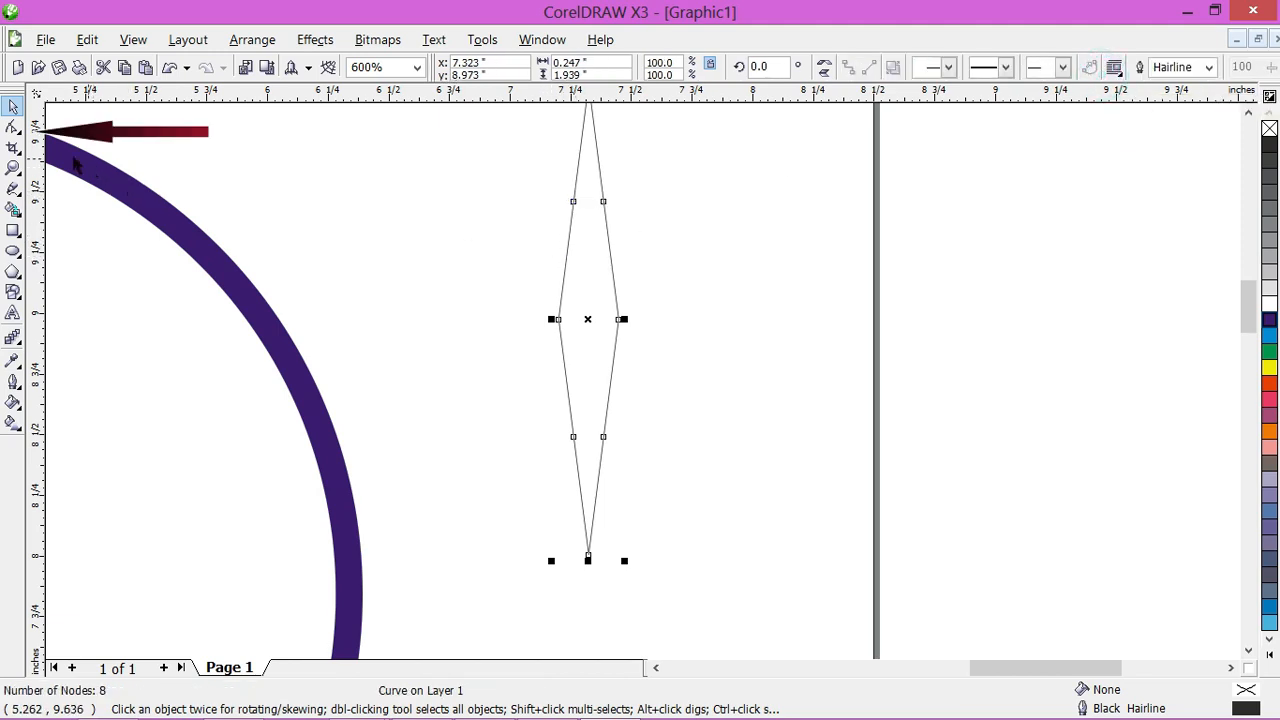
Step: Delete the two midpoint nodes on the upper edges of the narrow diamond
{"action": "left_click", "coordinate": [14, 128]}
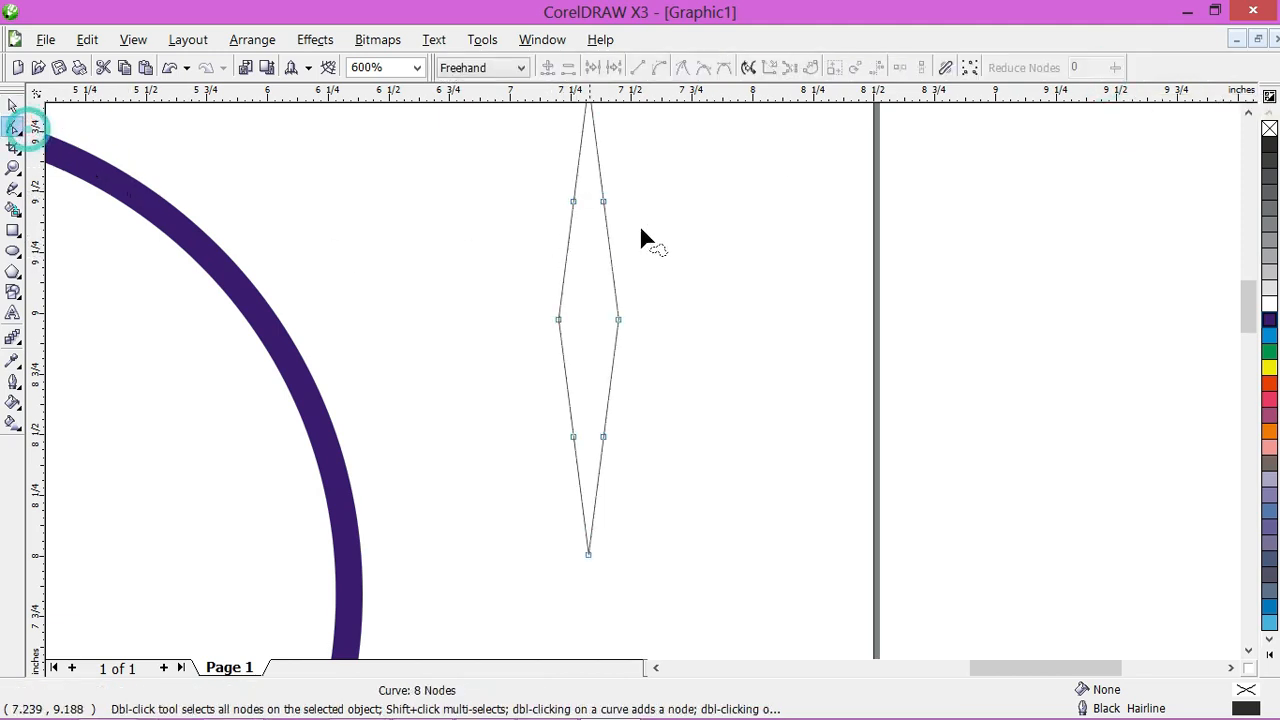
{"action": "left_click", "coordinate": [573, 203]}
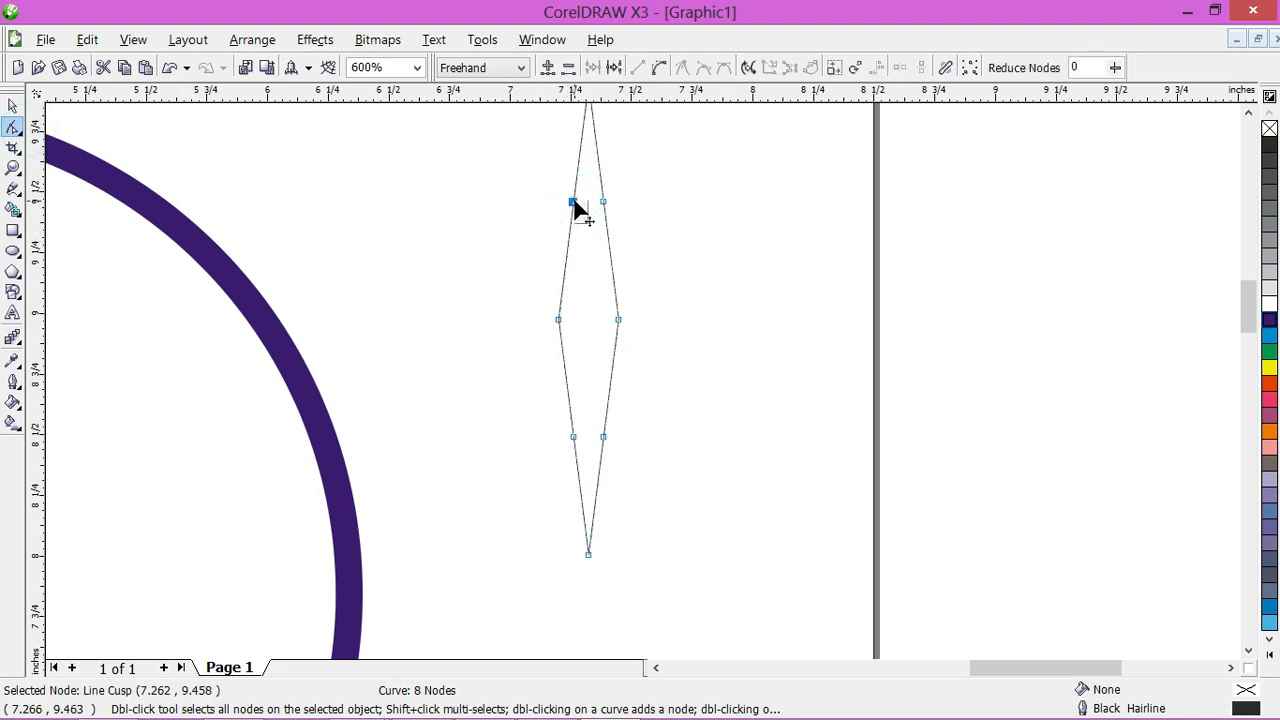
{"action": "right_click", "coordinate": [572, 205]}
{"action": "left_click", "coordinate": [626, 238]}
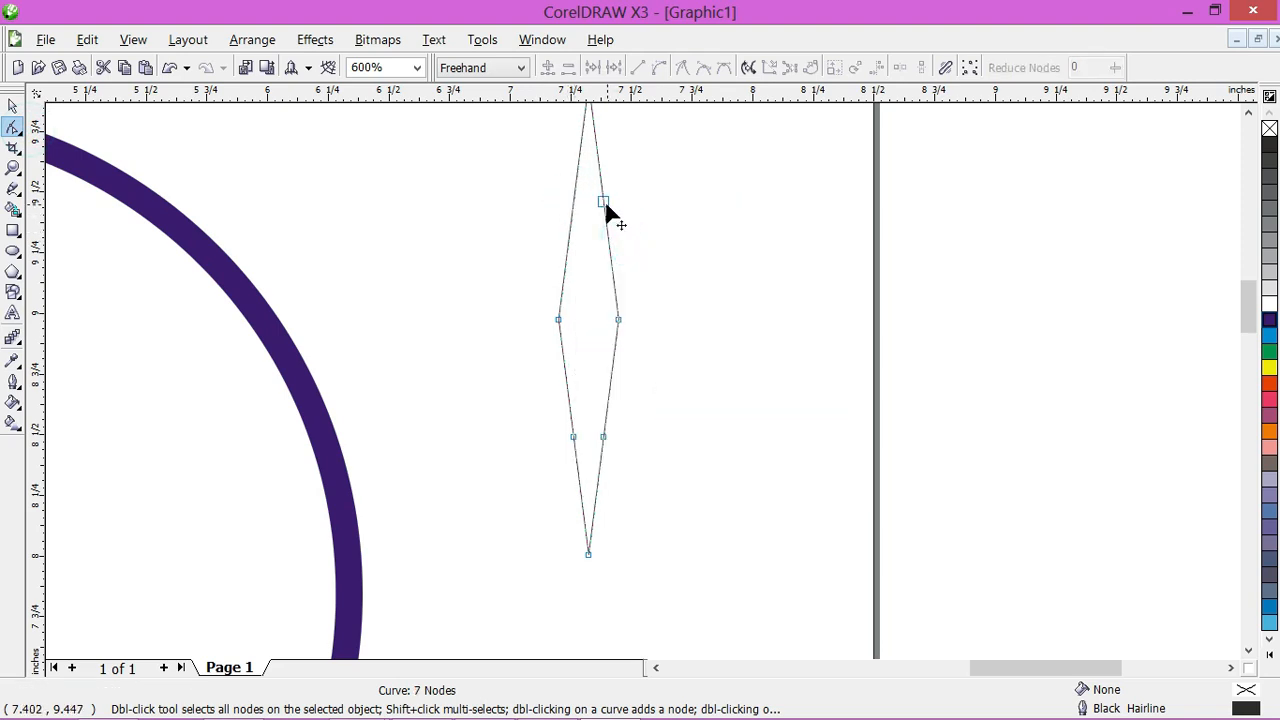
{"action": "left_click", "coordinate": [603, 203]}
{"action": "right_click", "coordinate": [603, 203]}
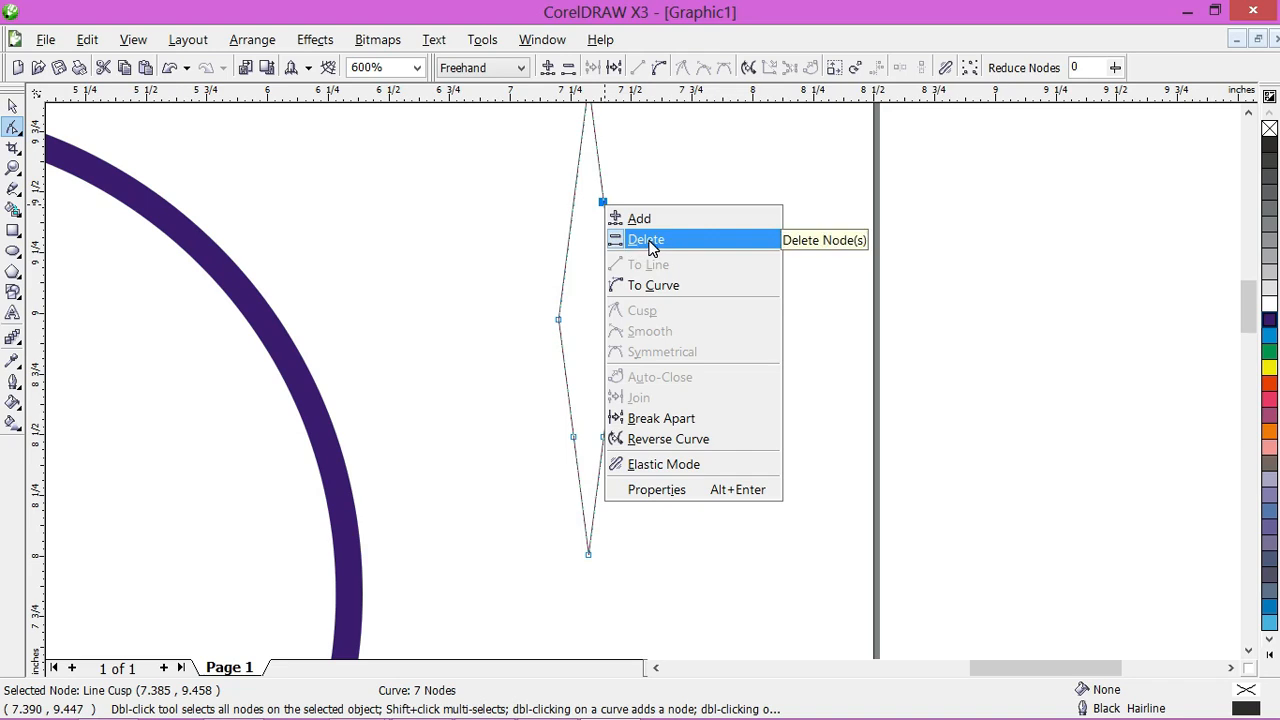
{"action": "left_click", "coordinate": [648, 242]}
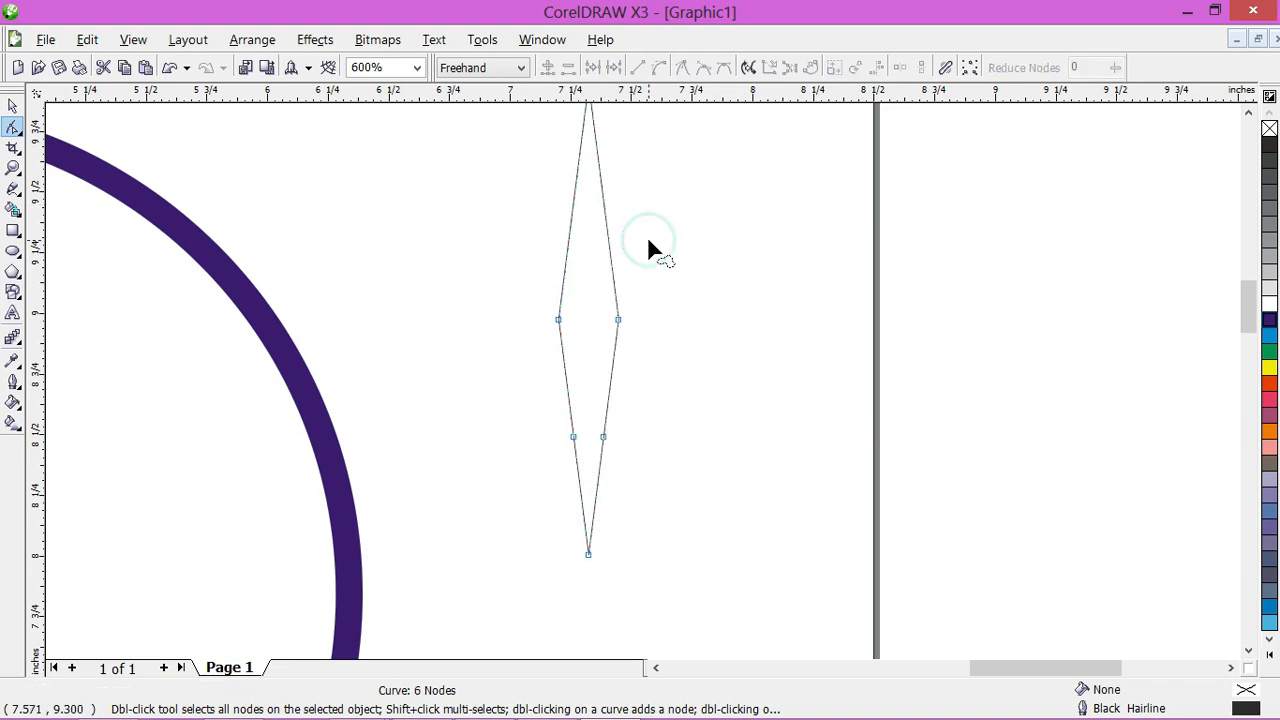
Step: Delete the diamond's two side corner nodes so the widest part sits at the lower pair of nodes
{"action": "left_click", "coordinate": [558, 320]}
{"action": "right_click", "coordinate": [558, 320]}
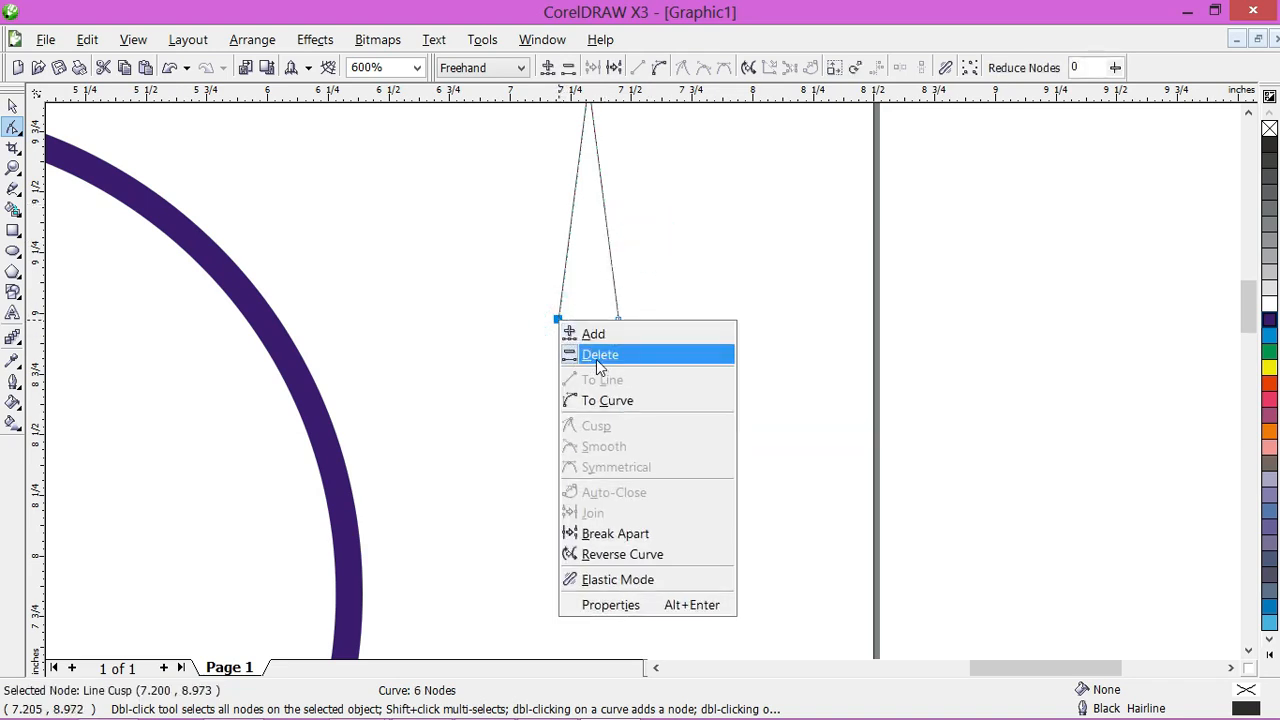
{"action": "left_click", "coordinate": [594, 356]}
{"action": "left_click", "coordinate": [618, 321]}
{"action": "right_click", "coordinate": [618, 321]}
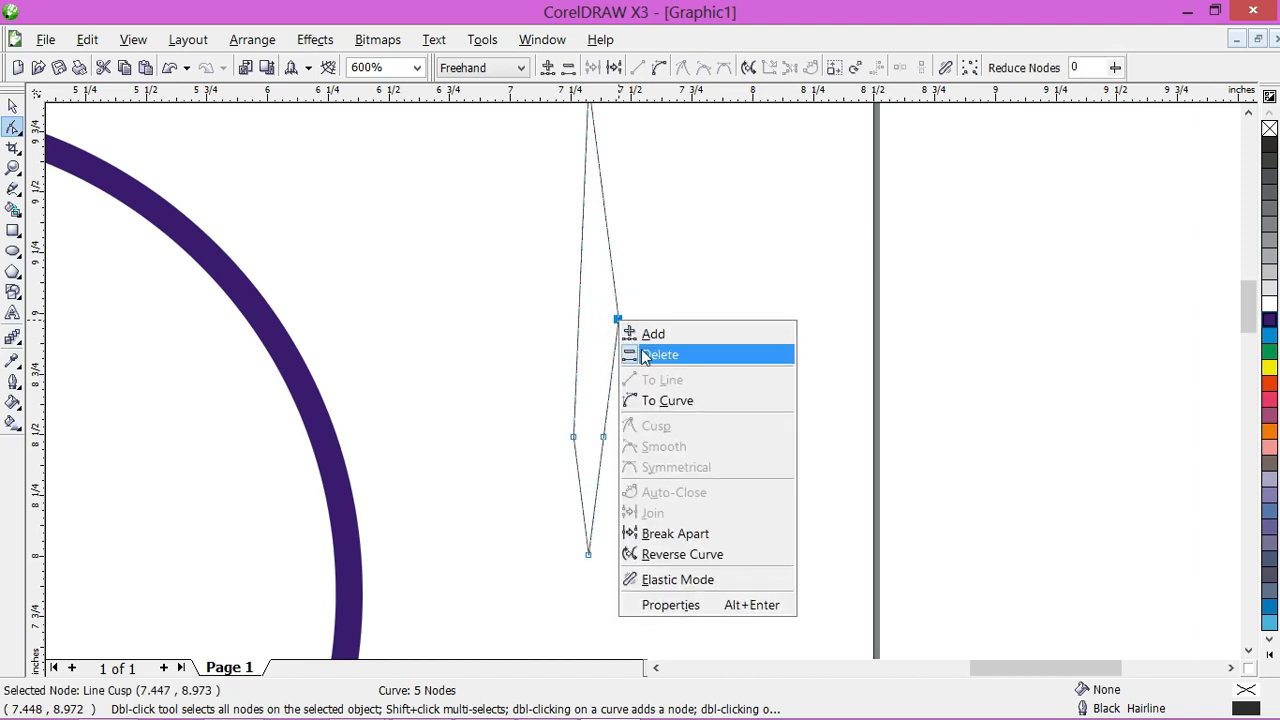
{"action": "left_click", "coordinate": [654, 355]}
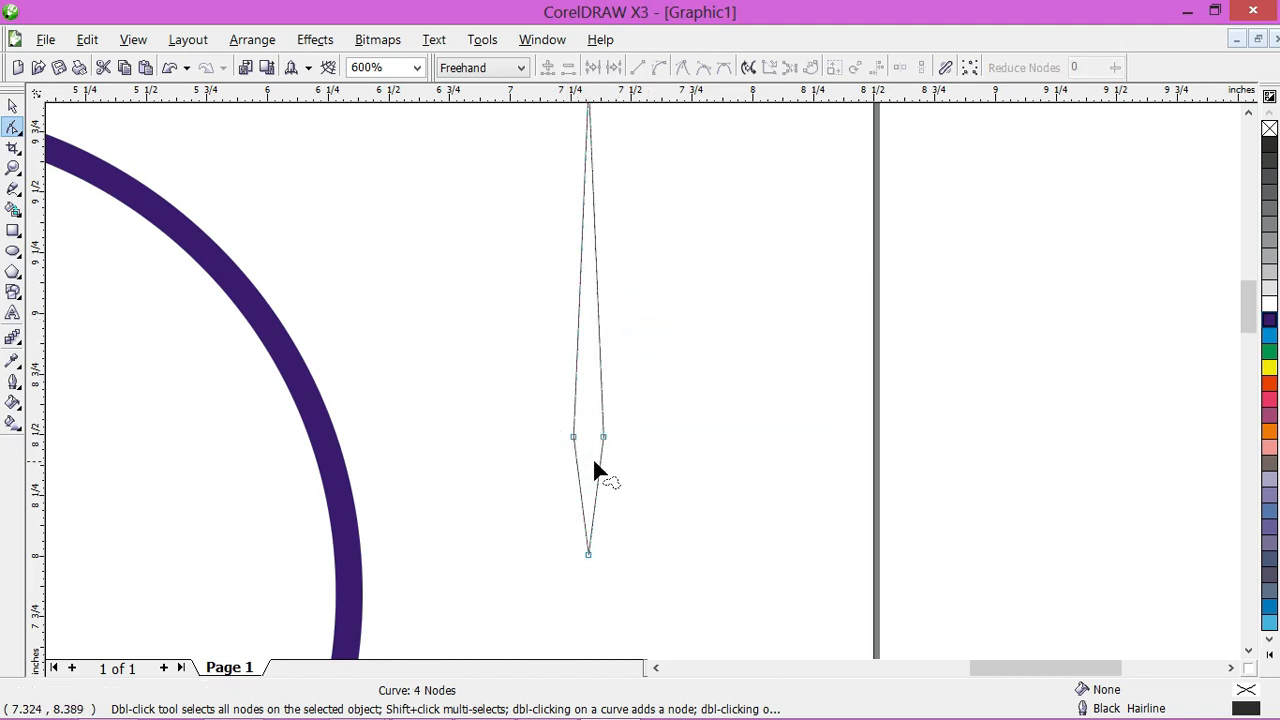
Step: Fill the needle shape with blue and deselect it
{"action": "left_click", "coordinate": [12, 105]}
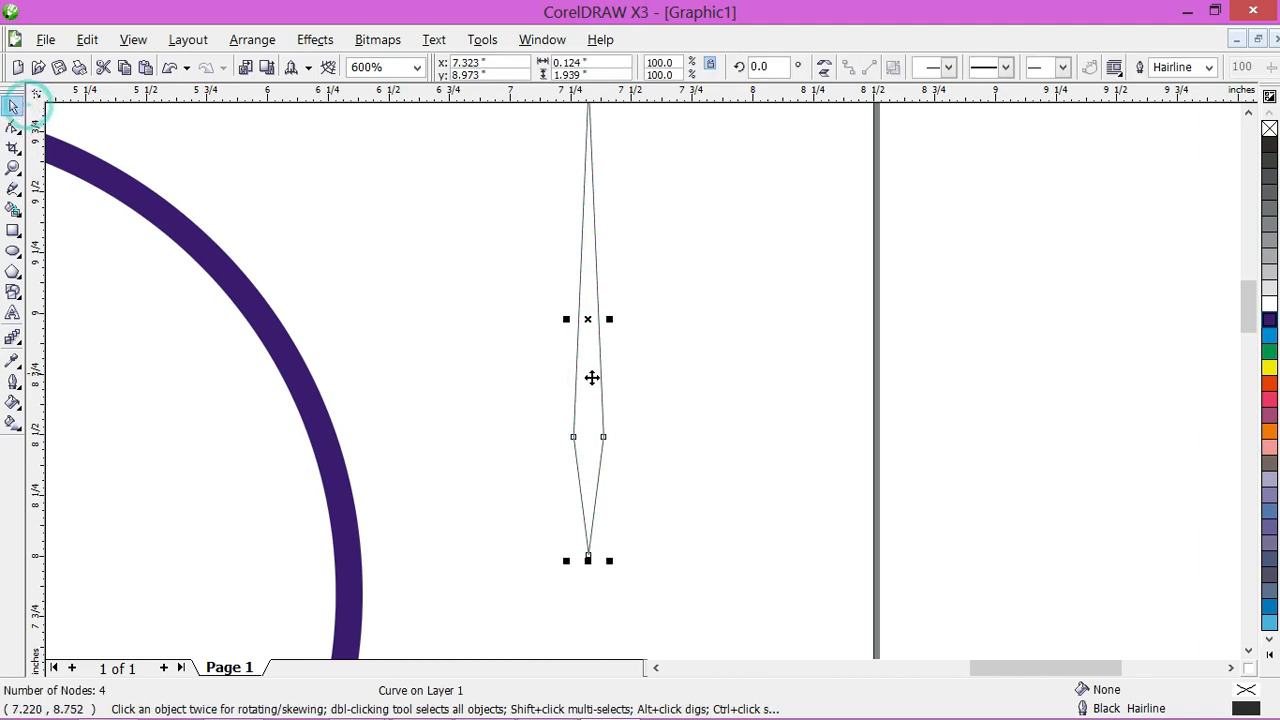
{"action": "left_click", "coordinate": [1267, 320]}
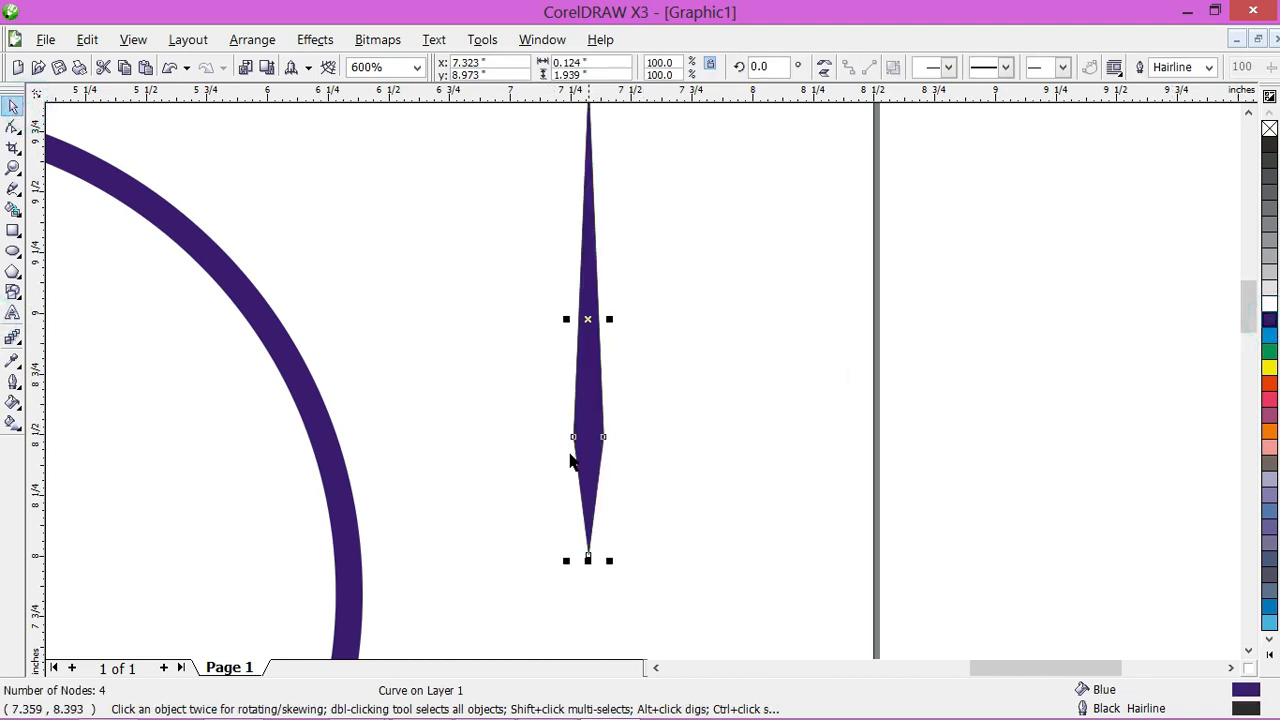
{"action": "left_click", "coordinate": [495, 418]}
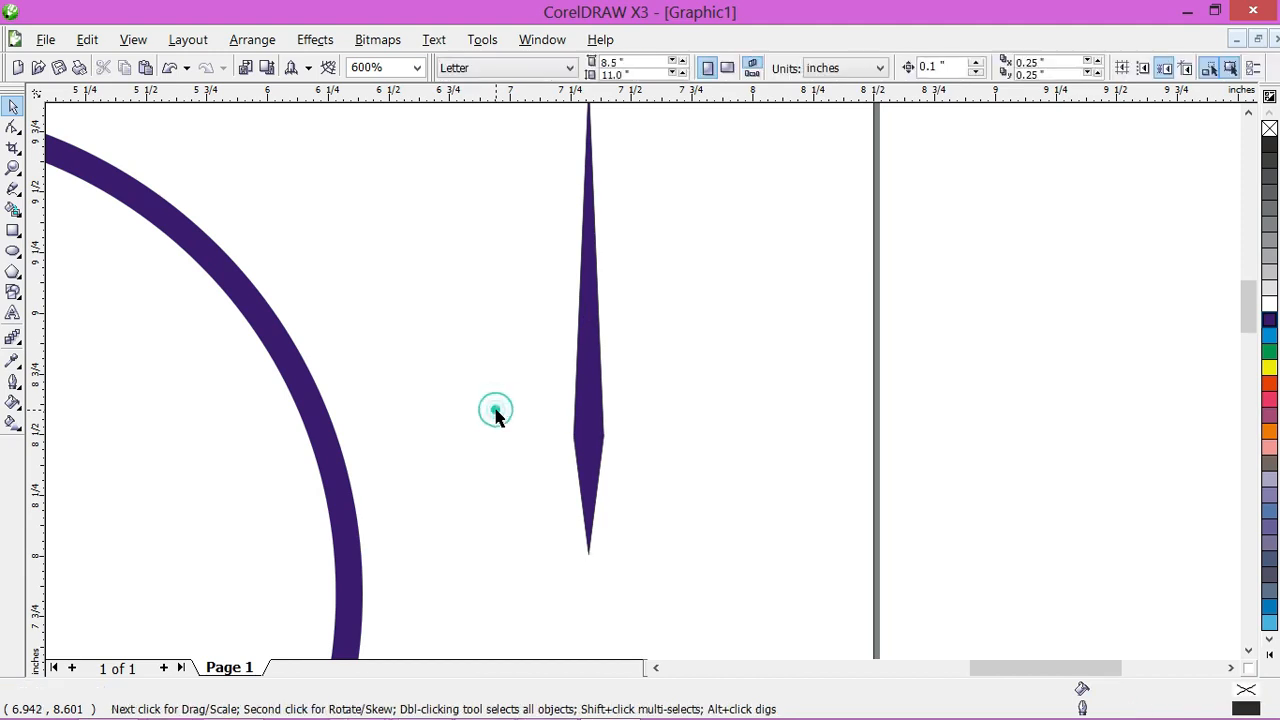
Step: Align the needle shape with the ring by horizontal centres and top edges, leaving the centre dot out of the selection
{"action": "key", "text": "F3"}
{"action": "left_click", "coordinate": [688, 374]}
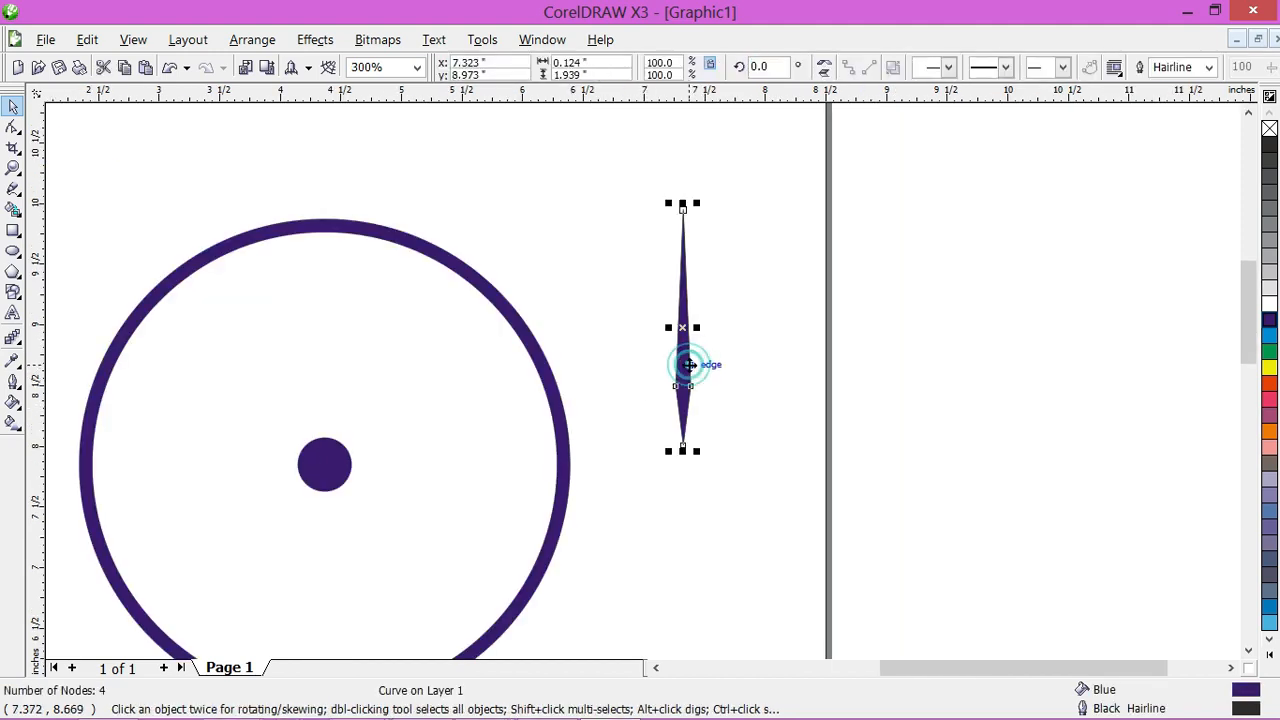
{"action": "left_click", "coordinate": [551, 369], "text": "shift"}
{"action": "key", "text": "F3"}
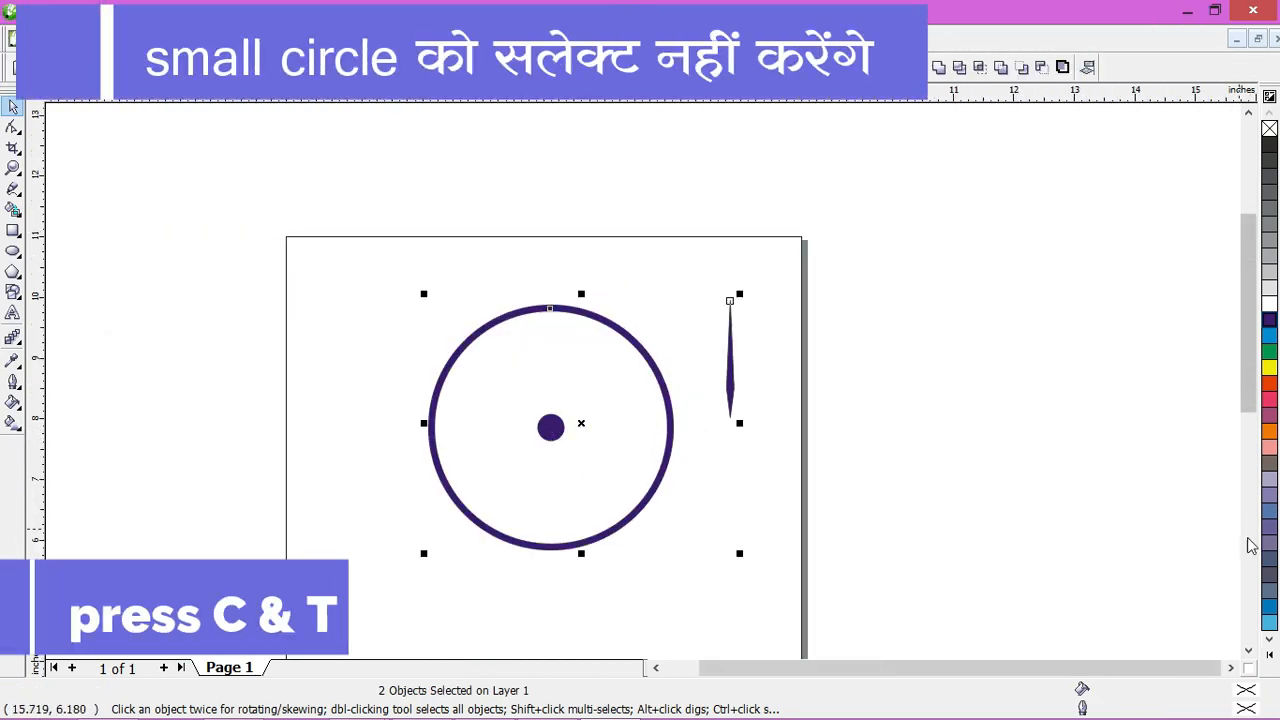
{"action": "key", "text": "c"}
{"action": "key", "text": "t"}
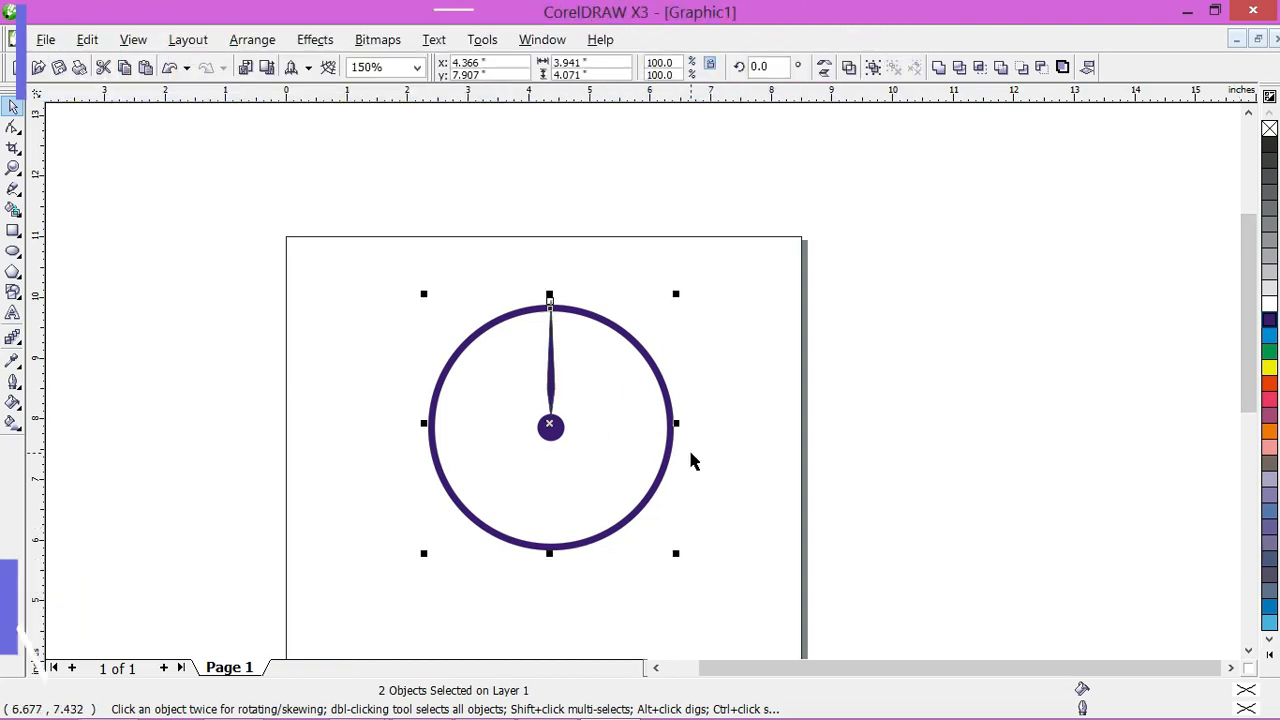
{"action": "key", "text": "Down"}
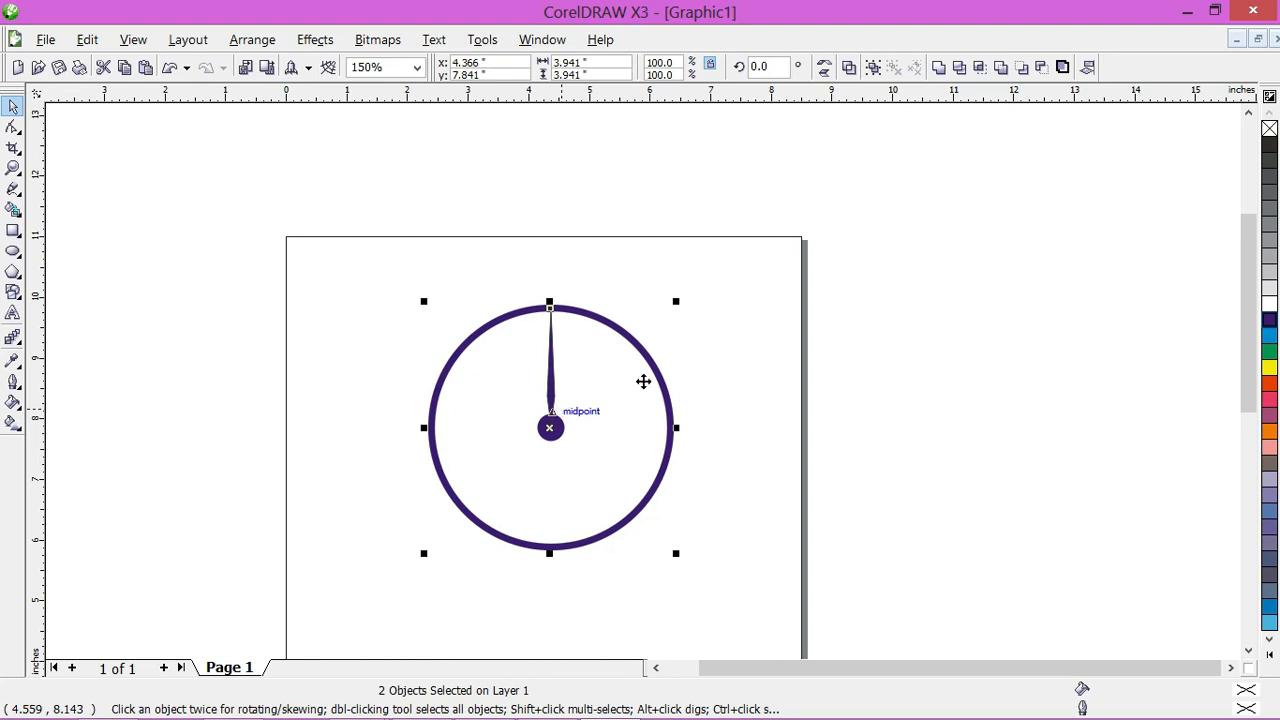
{"action": "scroll", "coordinate": [643, 381], "scroll_direction": "up", "scroll_amount": 2}
{"action": "left_click", "coordinate": [1131, 180]}
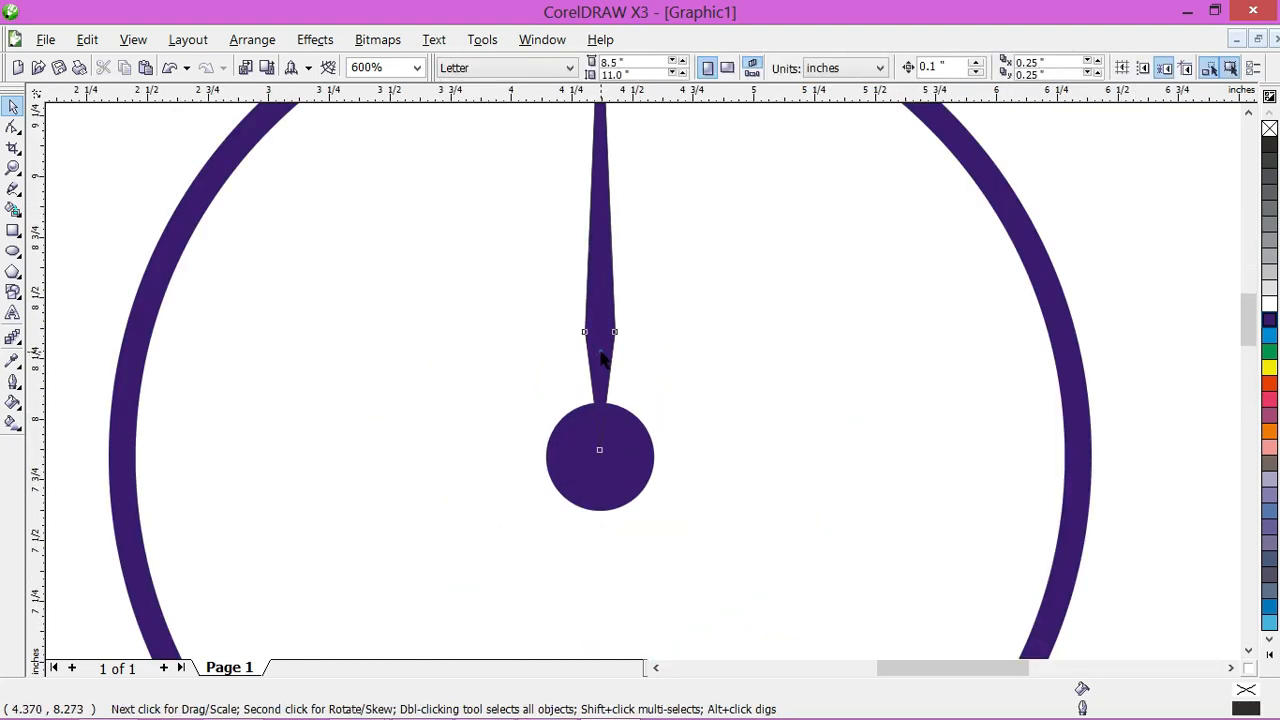
Step: Shorten the needle from its lower end to about 1.74 in so its tip meets the centre dot's upper edge, and deselect it
{"action": "left_click", "coordinate": [599, 349]}
{"action": "left_click", "coordinate": [600, 330]}
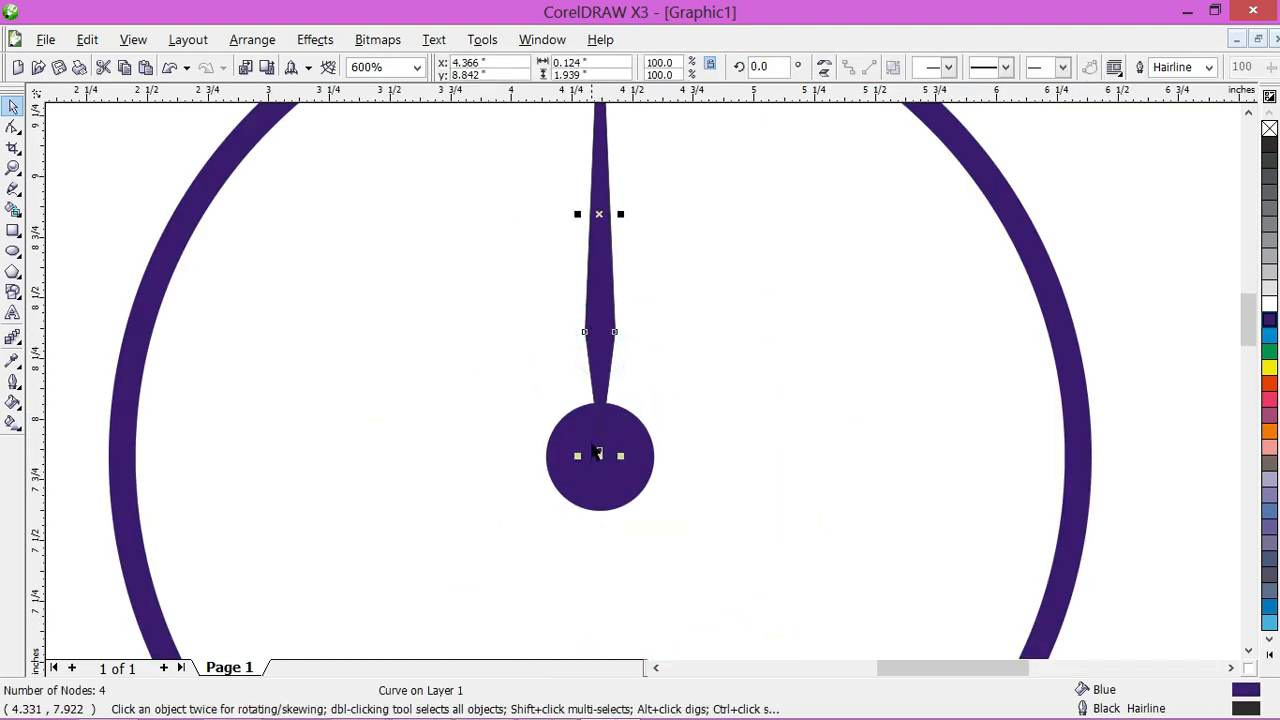
{"action": "mouse_move", "coordinate": [600, 405]}
{"action": "left_mouse_down"}
{"action": "mouse_move", "coordinate": [617, 393]}
{"action": "mouse_move", "coordinate": [599, 391]}
{"action": "mouse_move", "coordinate": [600, 404]}
{"action": "left_mouse_up"}
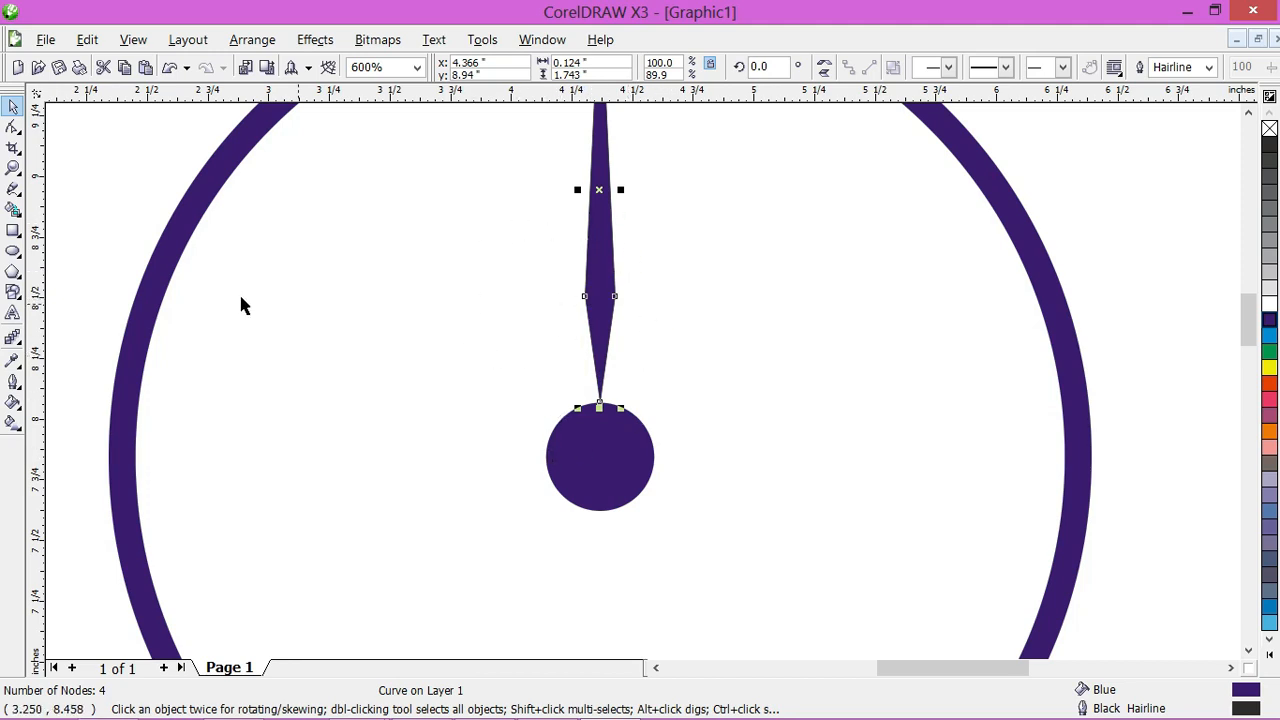
{"action": "left_click", "coordinate": [117, 218]}
{"action": "scroll", "coordinate": [610, 455], "scroll_direction": "down", "scroll_amount": 1}
{"action": "left_click", "coordinate": [841, 220]}
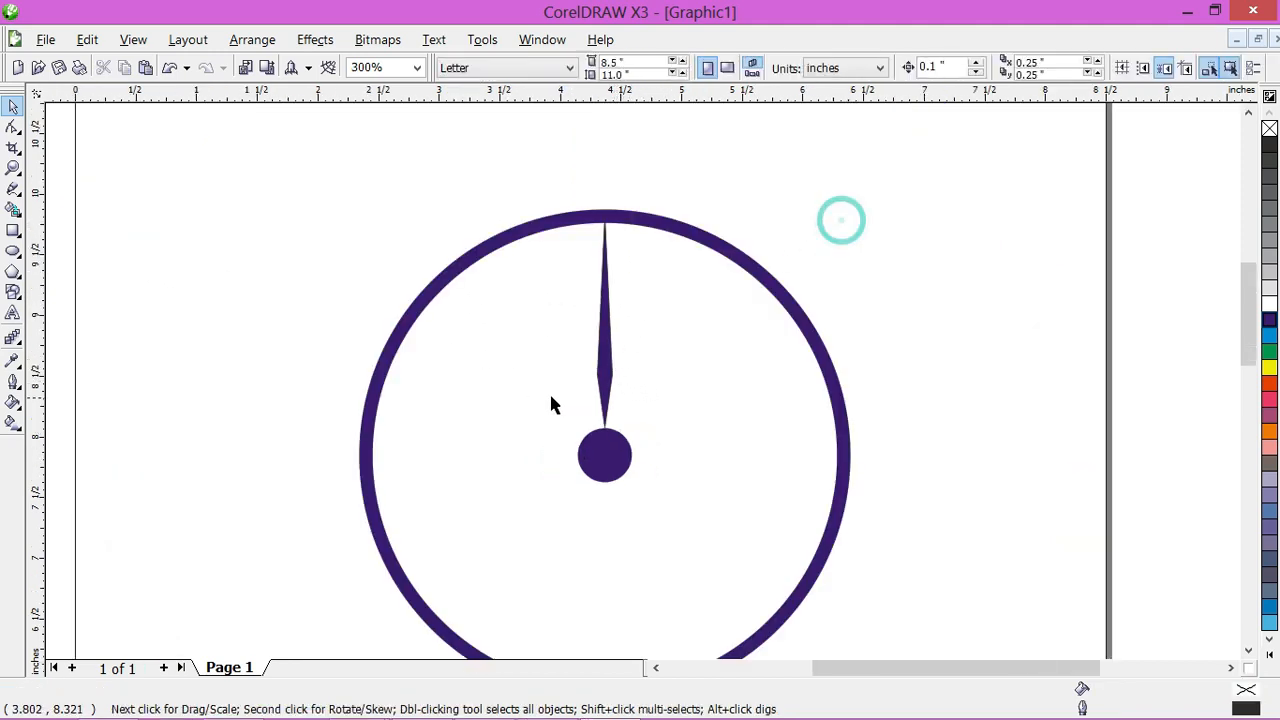
Step: Move the needle's rotation centre to the centre of the dot
{"action": "left_click", "coordinate": [605, 351]}
{"action": "scroll", "coordinate": [606, 351], "scroll_direction": "up", "scroll_amount": 1}
{"action": "left_click", "coordinate": [643, 370]}
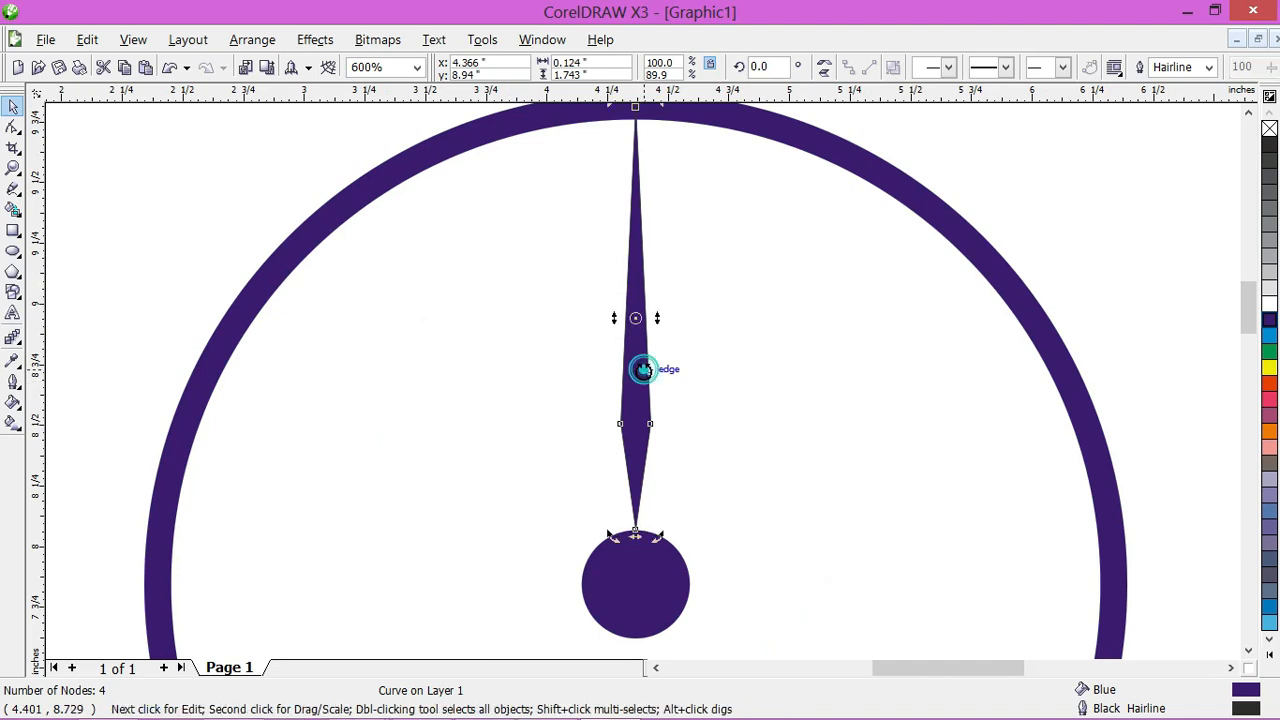
{"action": "mouse_move", "coordinate": [636, 318]}
{"action": "left_mouse_down"}
{"action": "mouse_move", "coordinate": [711, 323]}
{"action": "mouse_move", "coordinate": [714, 343]}
{"action": "mouse_move", "coordinate": [635, 585]}
{"action": "left_mouse_up"}
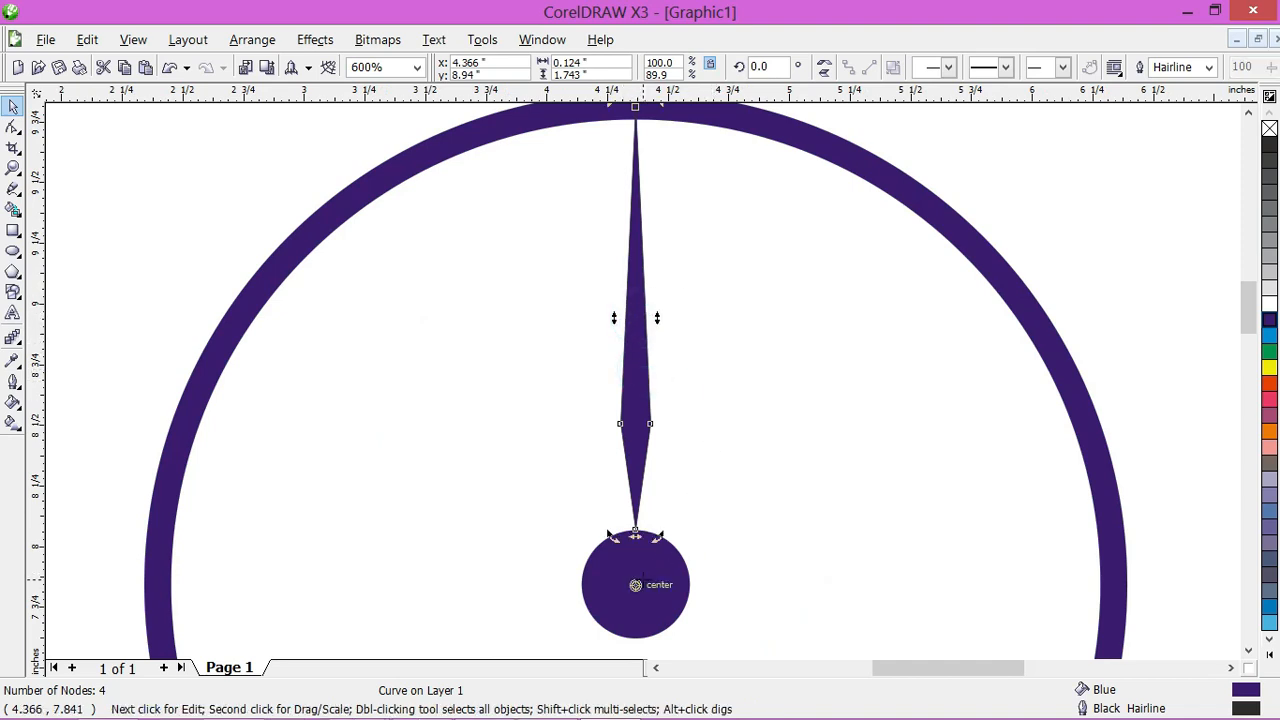
{"action": "scroll", "coordinate": [652, 620], "scroll_direction": "up", "scroll_amount": 2}
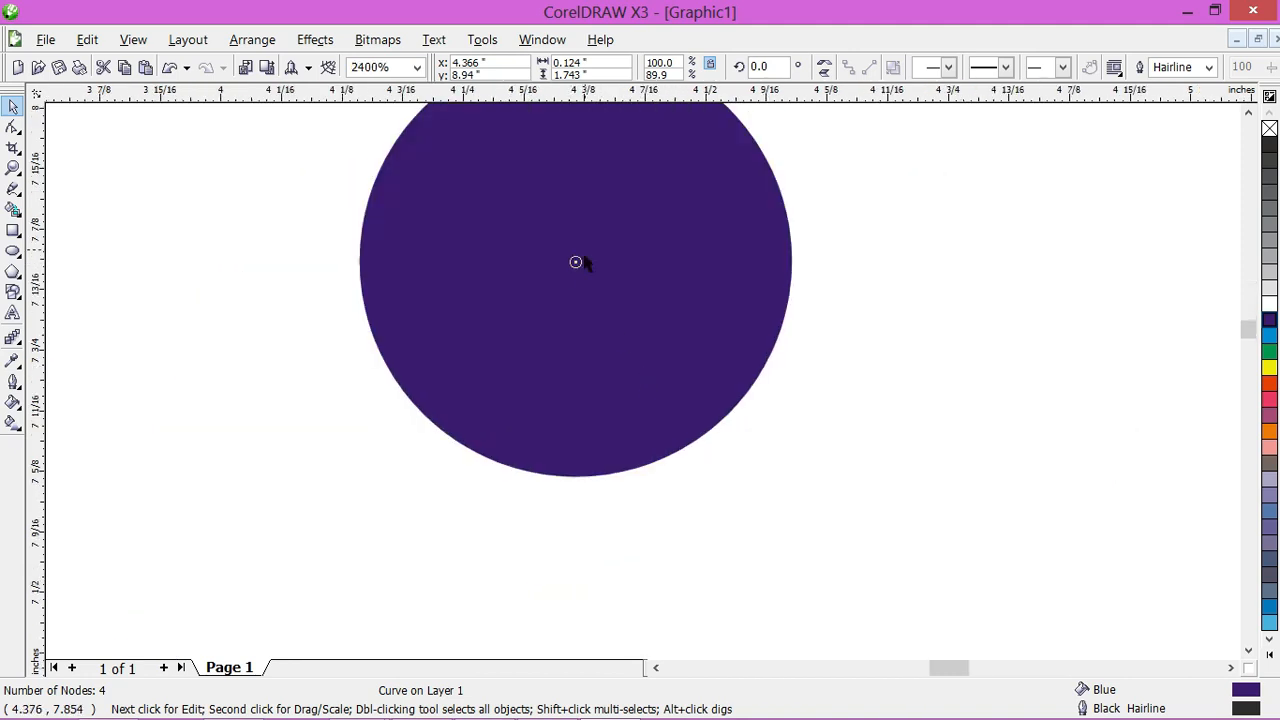
{"action": "scroll", "coordinate": [596, 275], "scroll_direction": "down", "scroll_amount": 3}
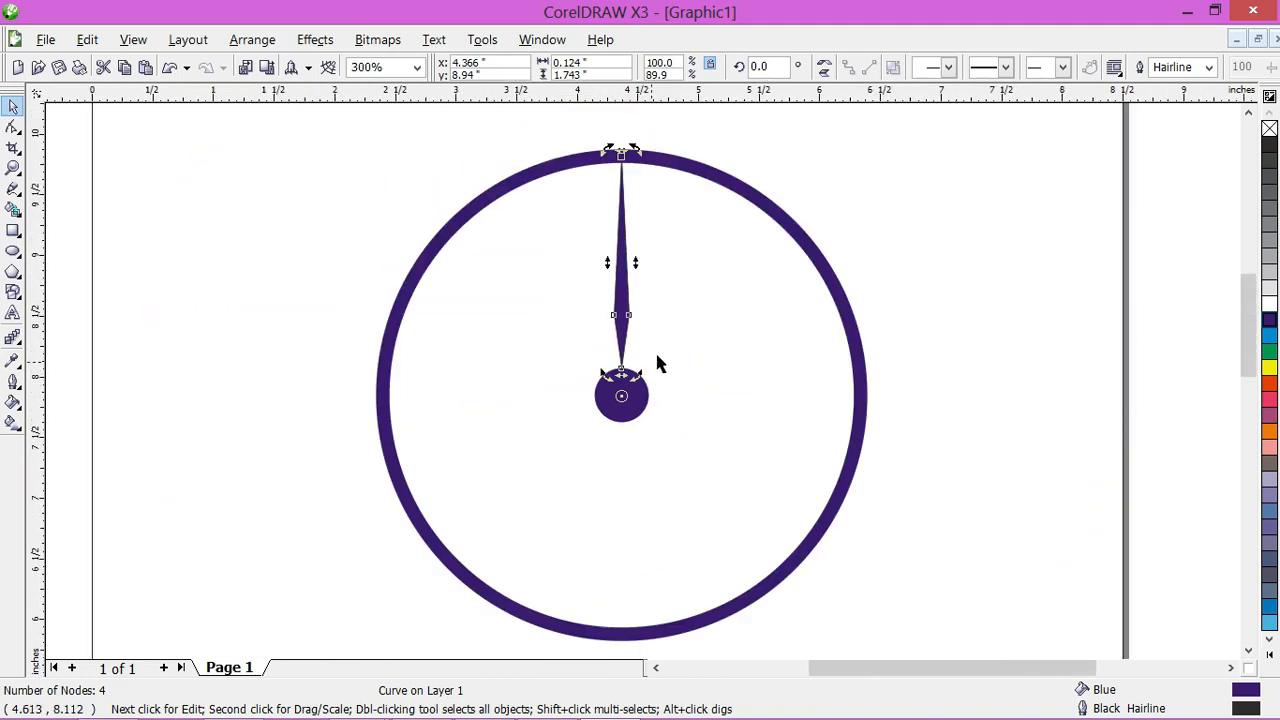
Step: Create a duplicate of the needle rotated 15 degrees around the centre dot
{"action": "left_click", "coordinate": [315, 39]}
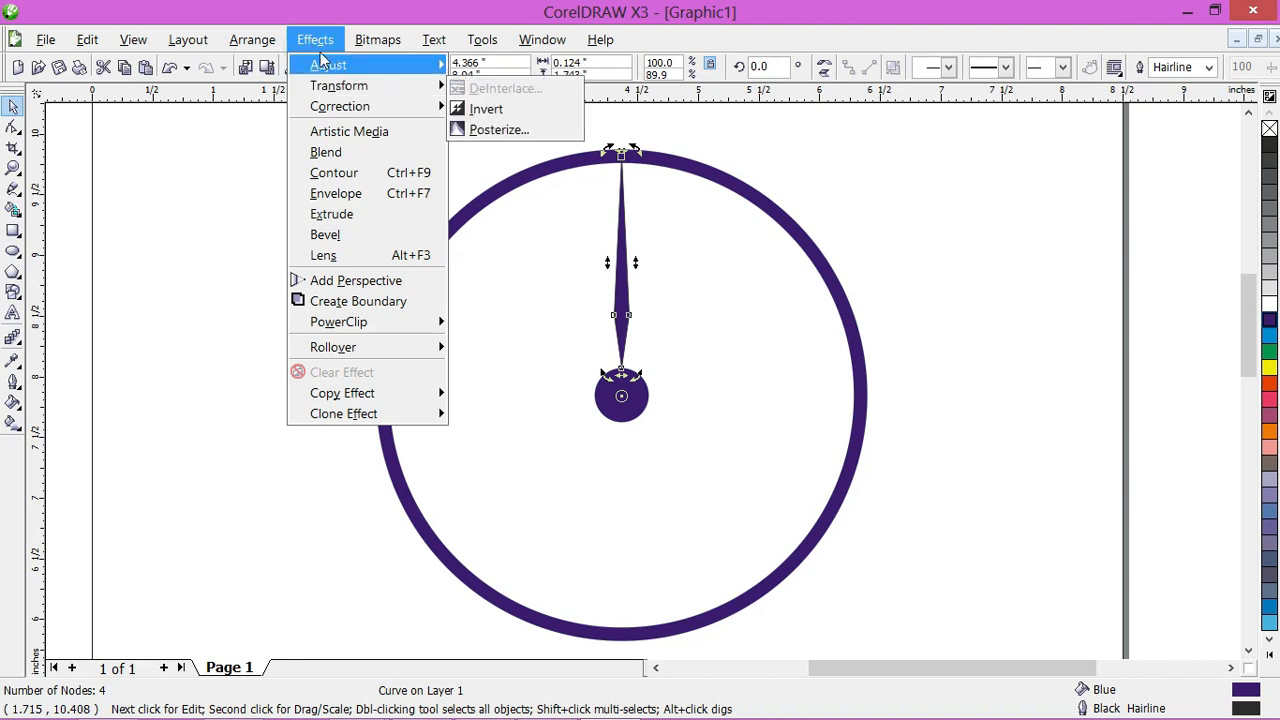
{"action": "mouse_move", "coordinate": [256, 47]}
{"action": "mouse_move", "coordinate": [272, 72]}
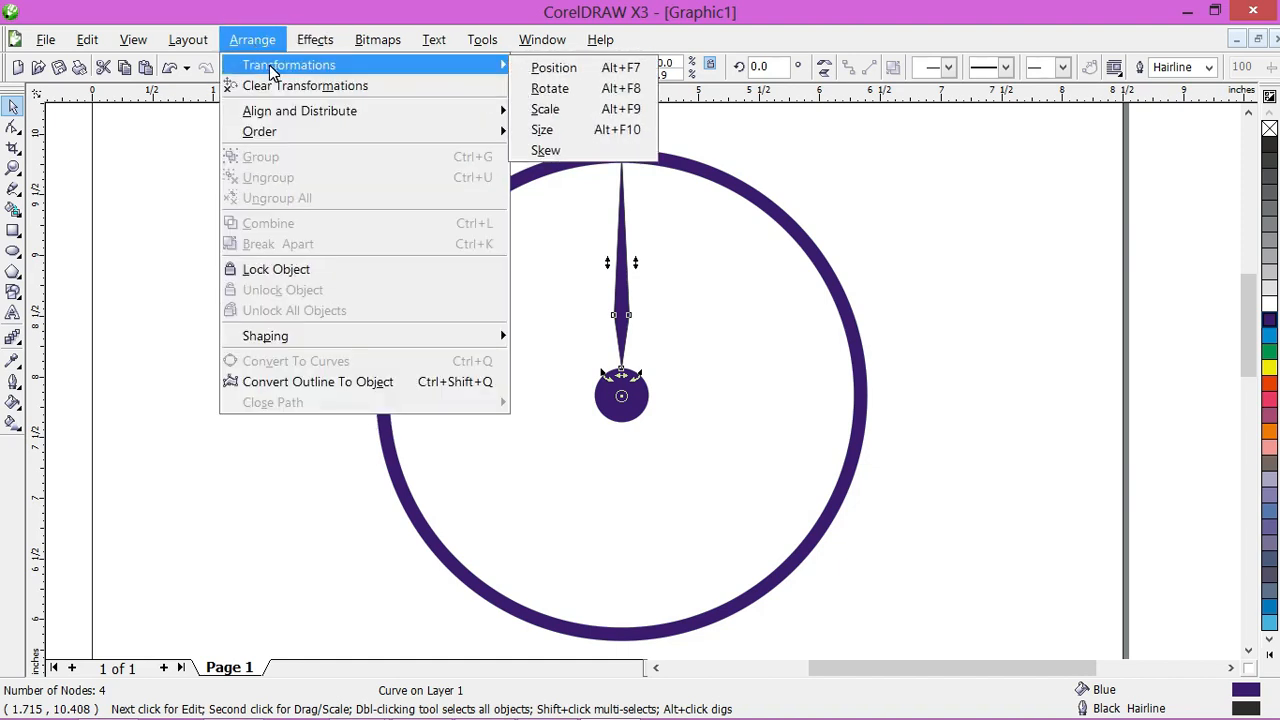
{"action": "left_click", "coordinate": [597, 92]}
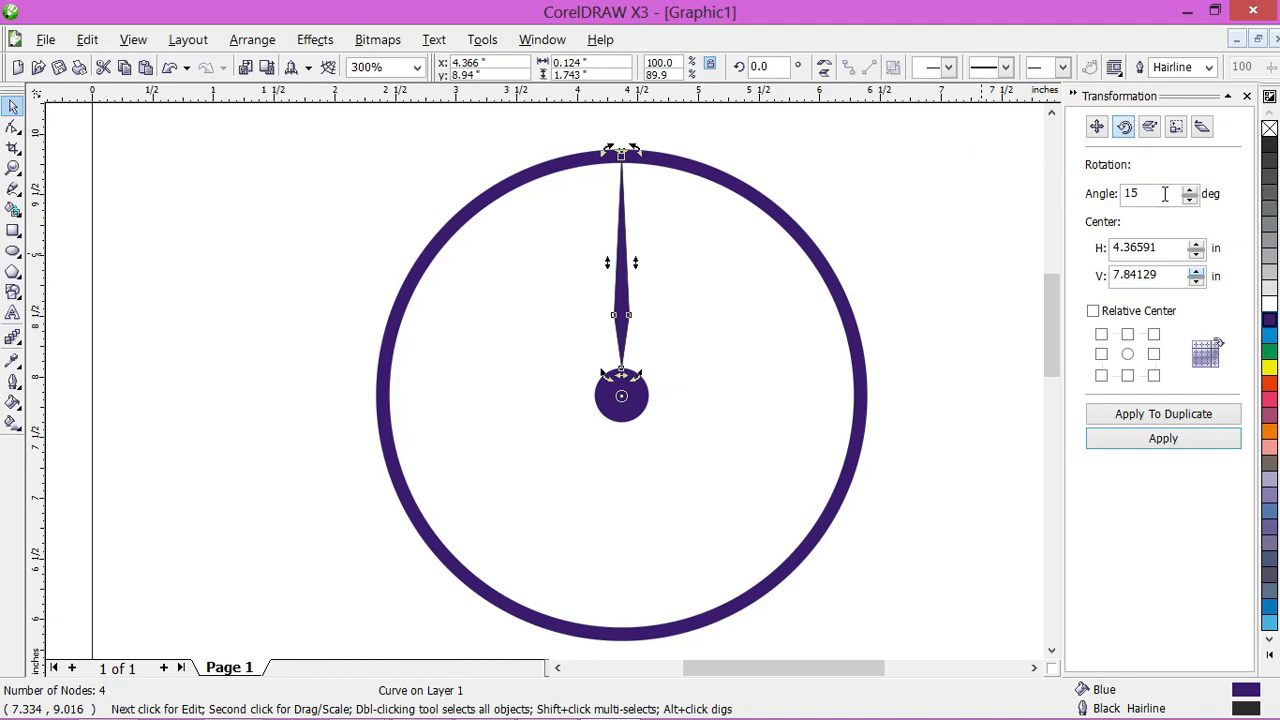
{"action": "left_click", "coordinate": [1172, 420]}
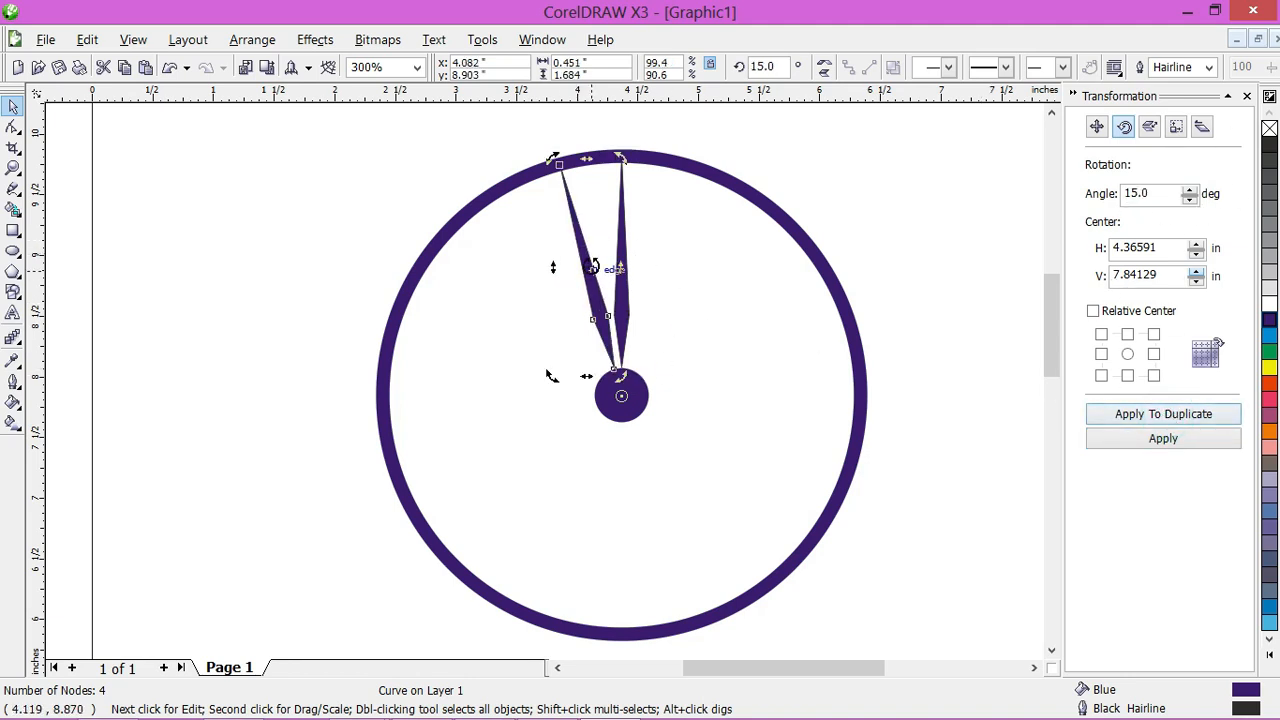
Step: Keep adding duplicates of the needle at 15-degree intervals until spokes fill the whole ring, and deselect the last one
{"action": "left_click", "coordinate": [1182, 420]}
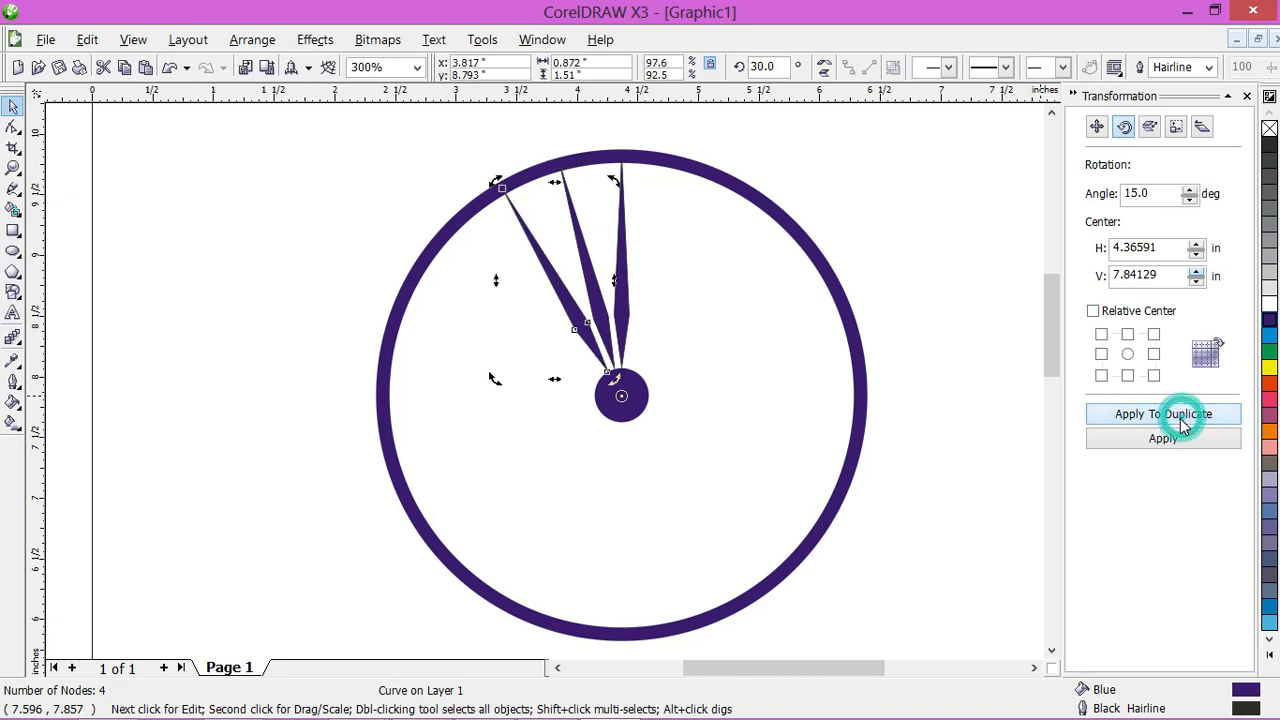
{"action": "left_click", "coordinate": [1182, 420]}
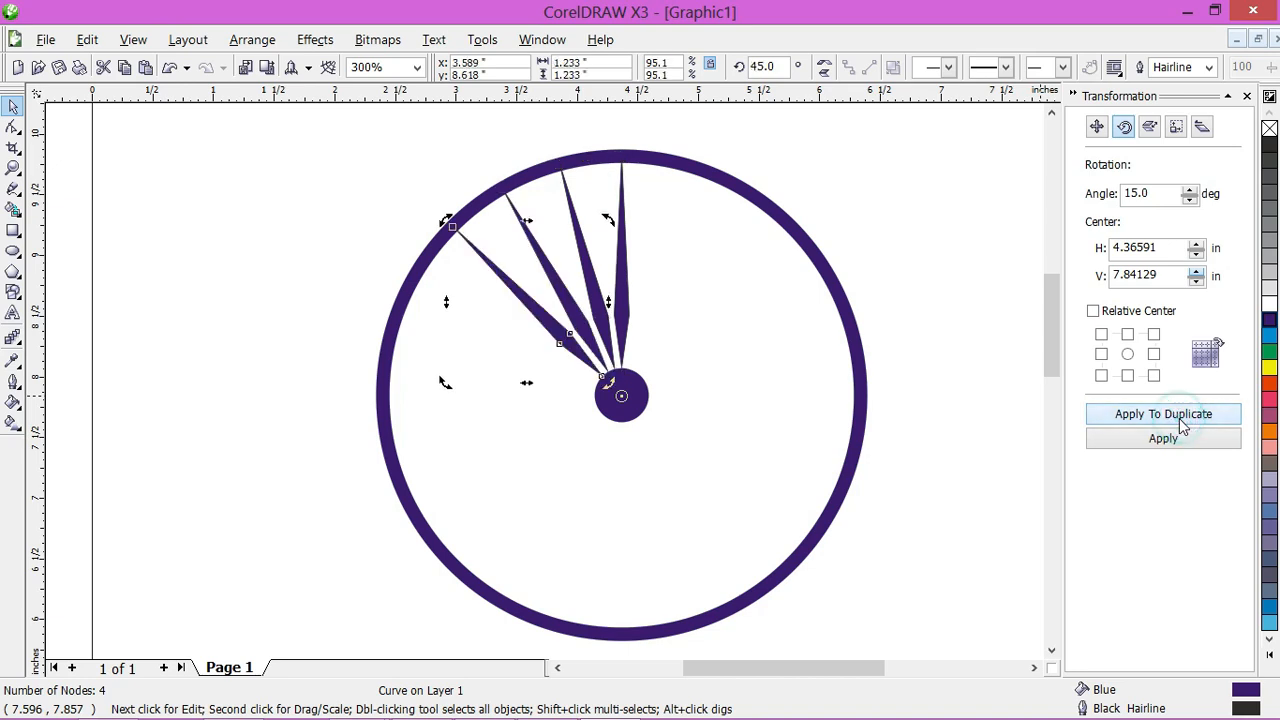
{"action": "left_click", "coordinate": [1182, 420]}
{"action": "left_click", "coordinate": [1182, 420]}
{"action": "left_click", "coordinate": [1182, 420]}
{"action": "left_click", "coordinate": [1182, 420]}
{"action": "left_click", "coordinate": [1182, 420]}
{"action": "double_click", "coordinate": [1182, 421]}
{"action": "left_click", "coordinate": [1182, 421]}
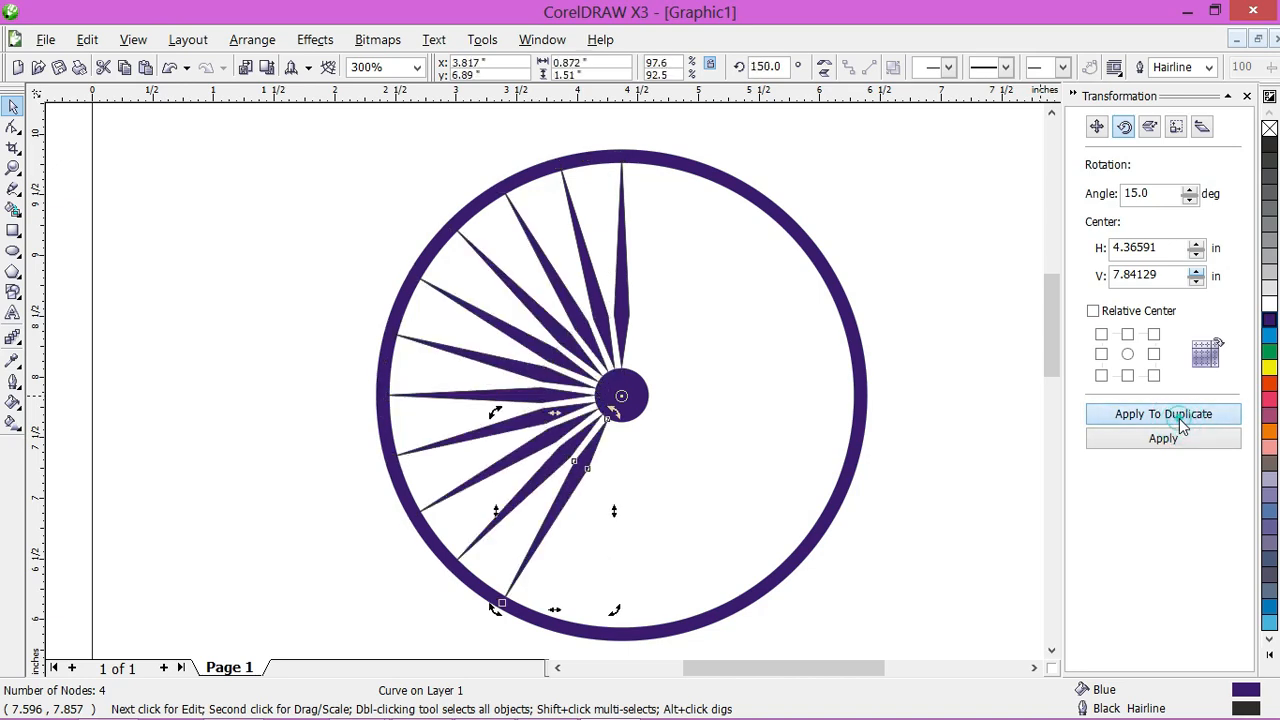
{"action": "double_click", "coordinate": [1182, 421]}
{"action": "double_click", "coordinate": [1182, 421]}
{"action": "double_click", "coordinate": [1182, 421]}
{"action": "left_click", "coordinate": [1182, 421]}
{"action": "double_click", "coordinate": [1182, 421]}
{"action": "left_click", "coordinate": [1182, 421]}
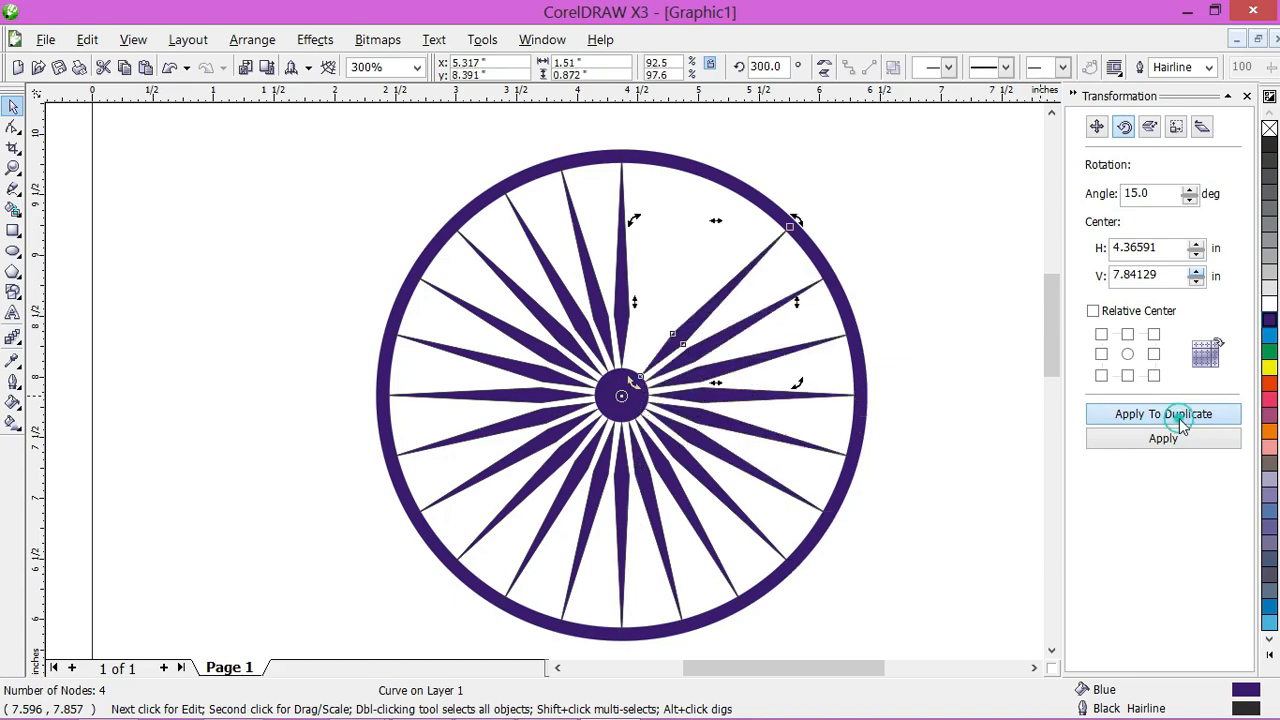
{"action": "double_click", "coordinate": [1182, 421]}
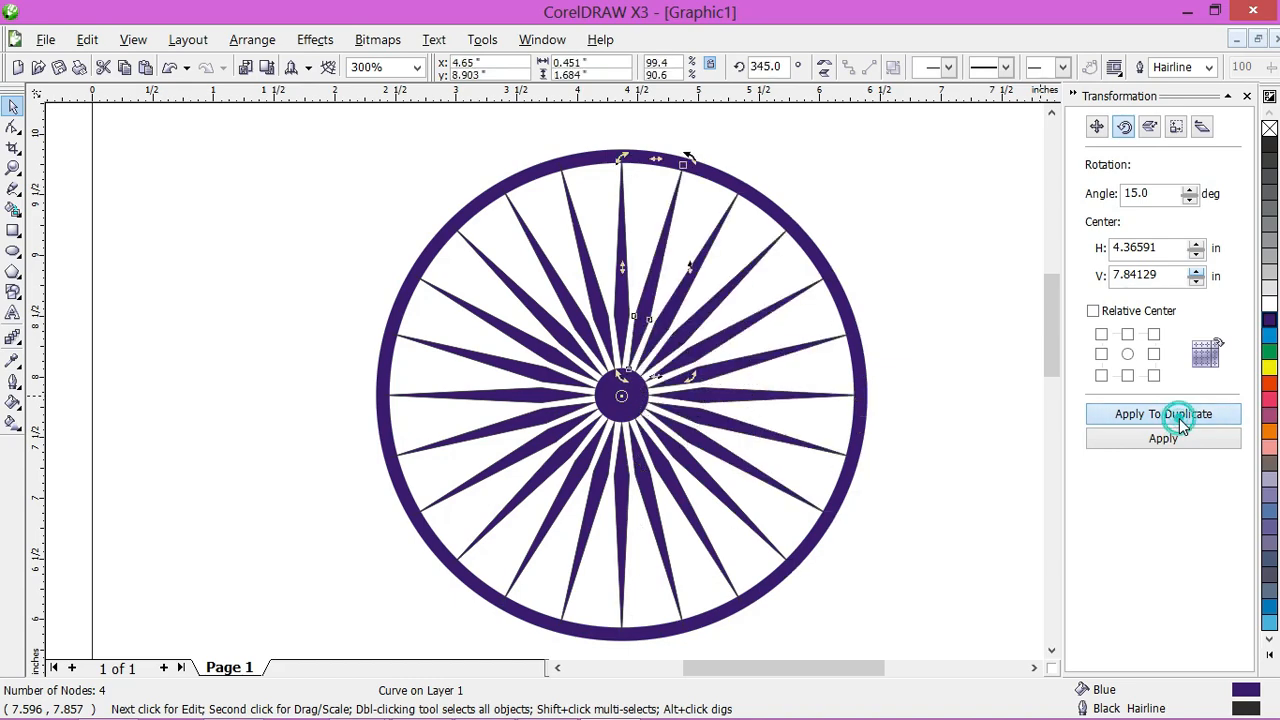
{"action": "left_click", "coordinate": [534, 294]}
Step: Draw a blue-filled circle about 0.21 in across and place it on the ring's inner edge between the top vertical spoke and its right-hand neighbour
{"action": "scroll", "coordinate": [675, 220], "scroll_direction": "up", "scroll_amount": 1}
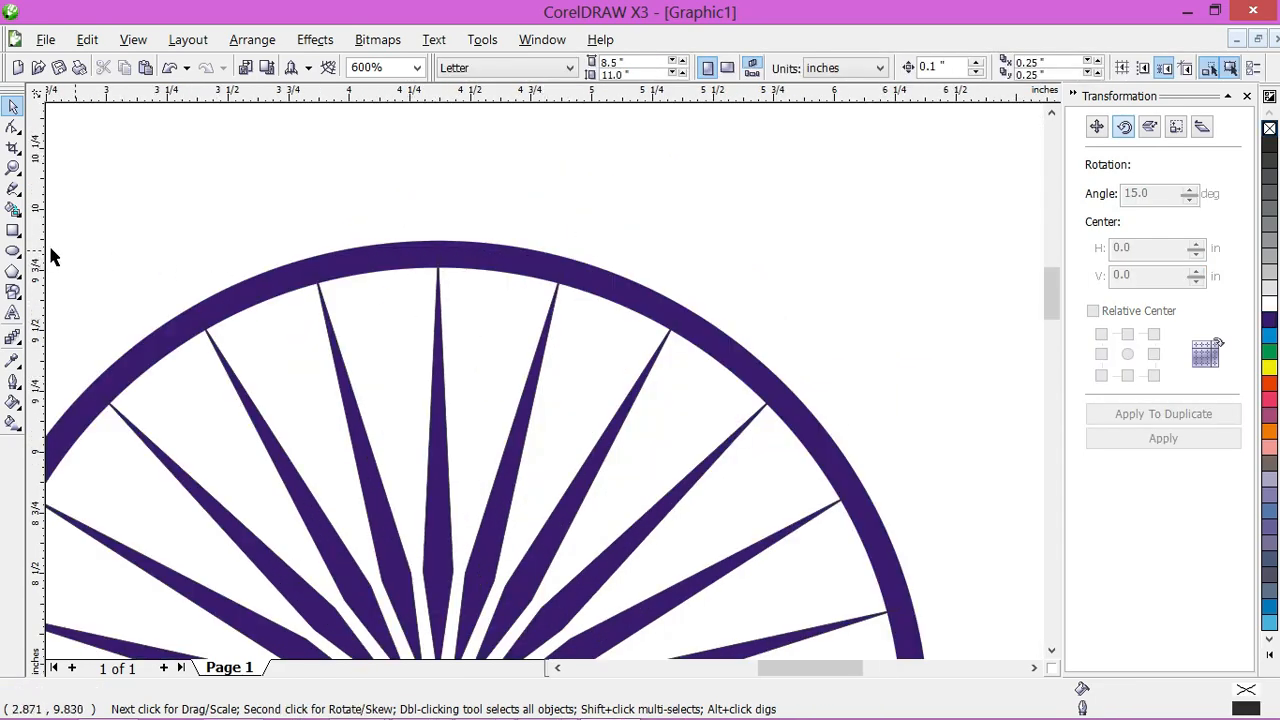
{"action": "left_click", "coordinate": [13, 250]}
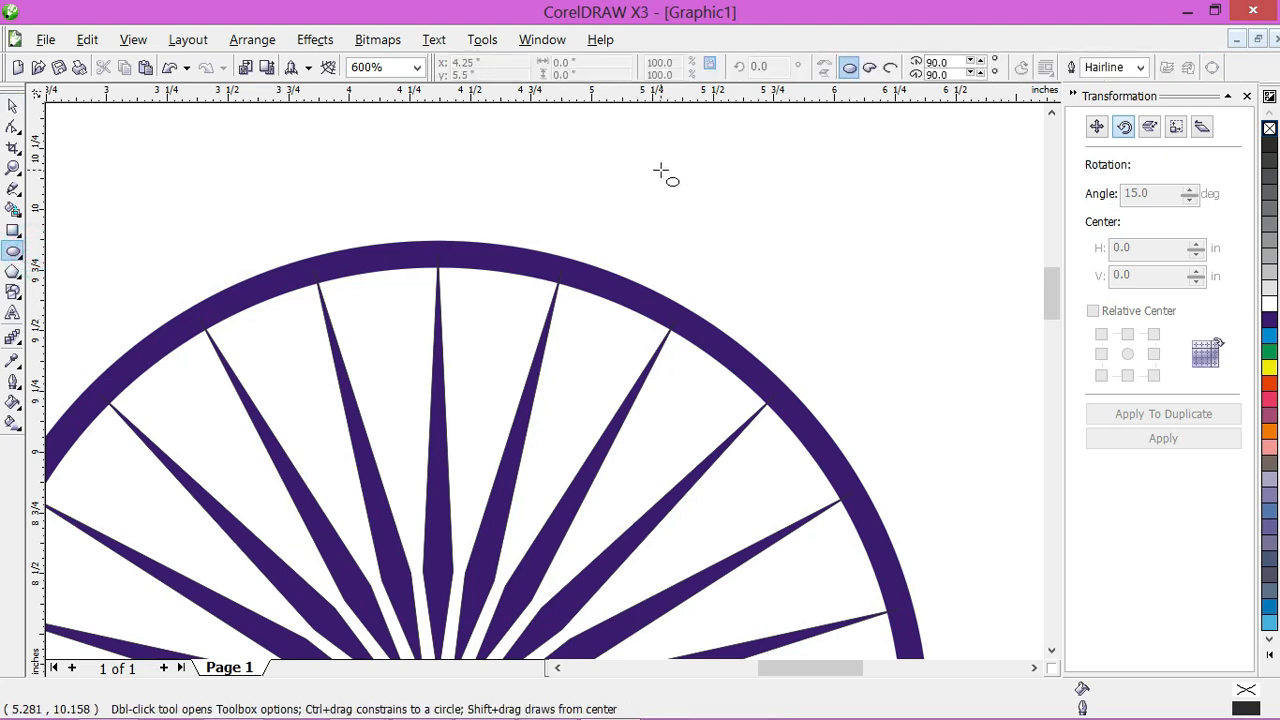
{"action": "left_click_drag", "start_coordinate": [660, 172], "coordinate": [707, 228]}
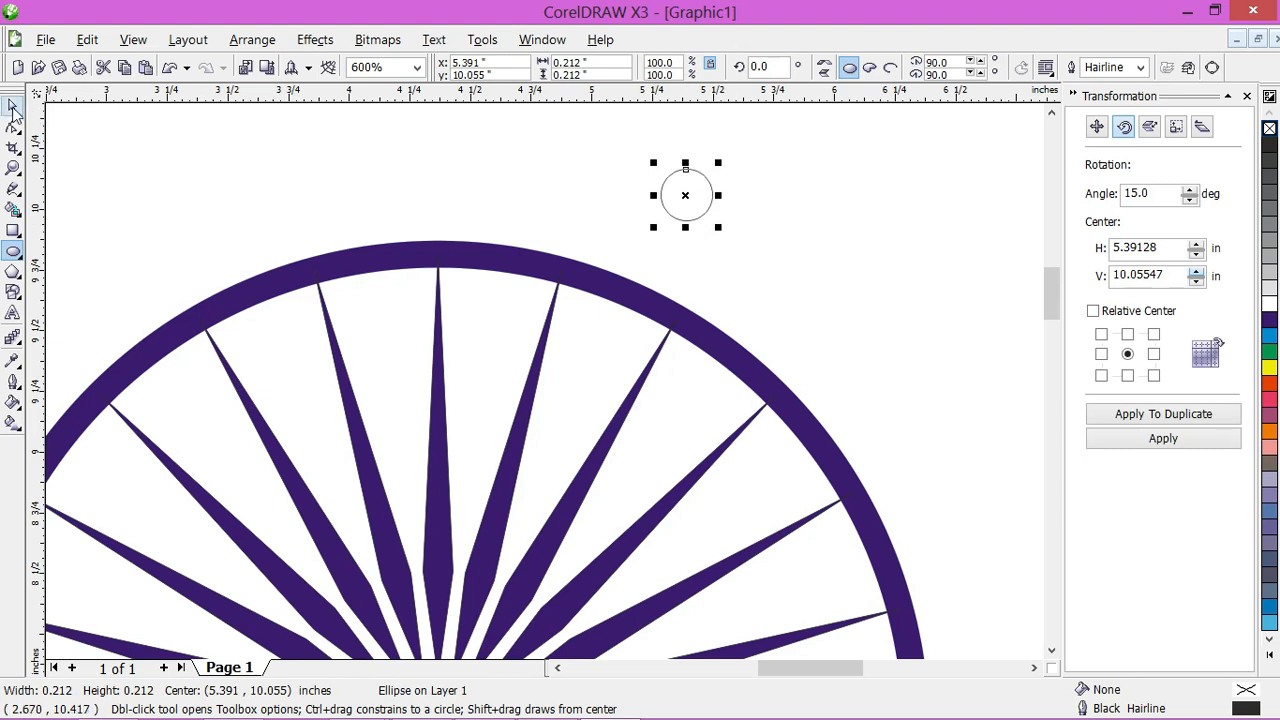
{"action": "left_click", "coordinate": [13, 107]}
{"action": "left_click", "coordinate": [1266, 326]}
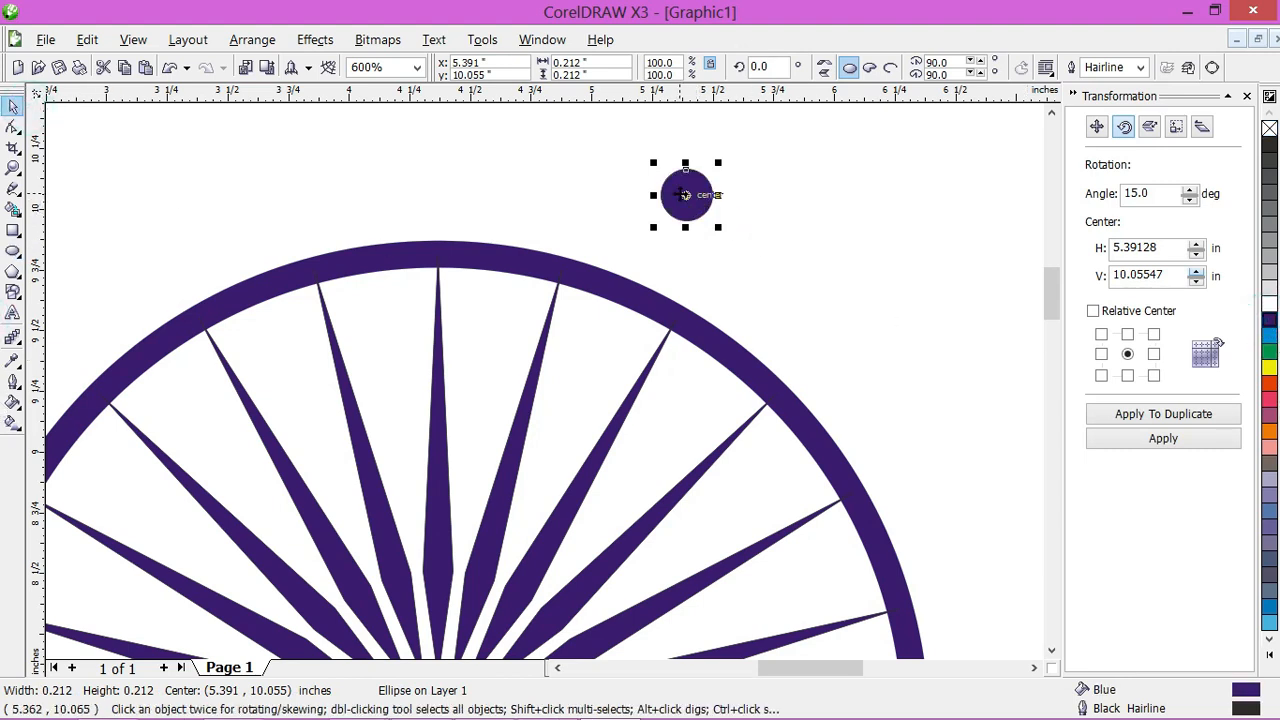
{"action": "left_click_drag", "start_coordinate": [686, 195], "coordinate": [498, 273]}
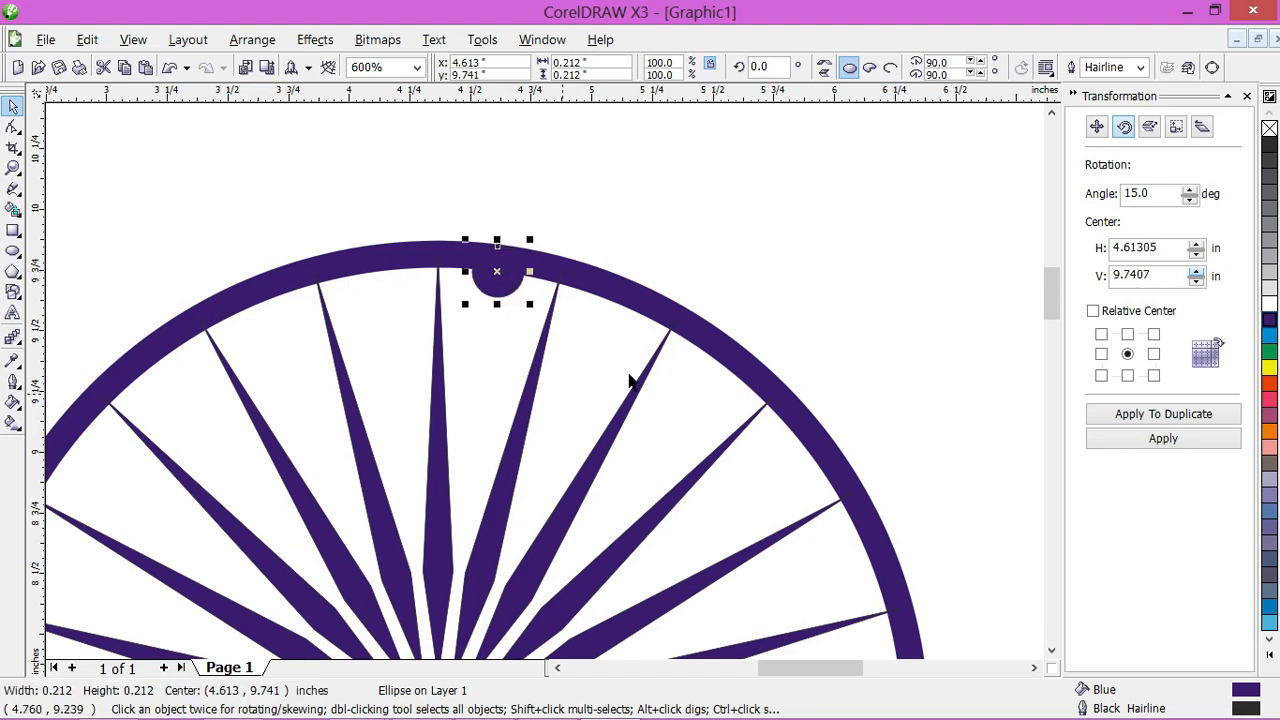
Step: Move the small circle's rotation centre to the centre of the wheel's dot
{"action": "left_click", "coordinate": [497, 271]}
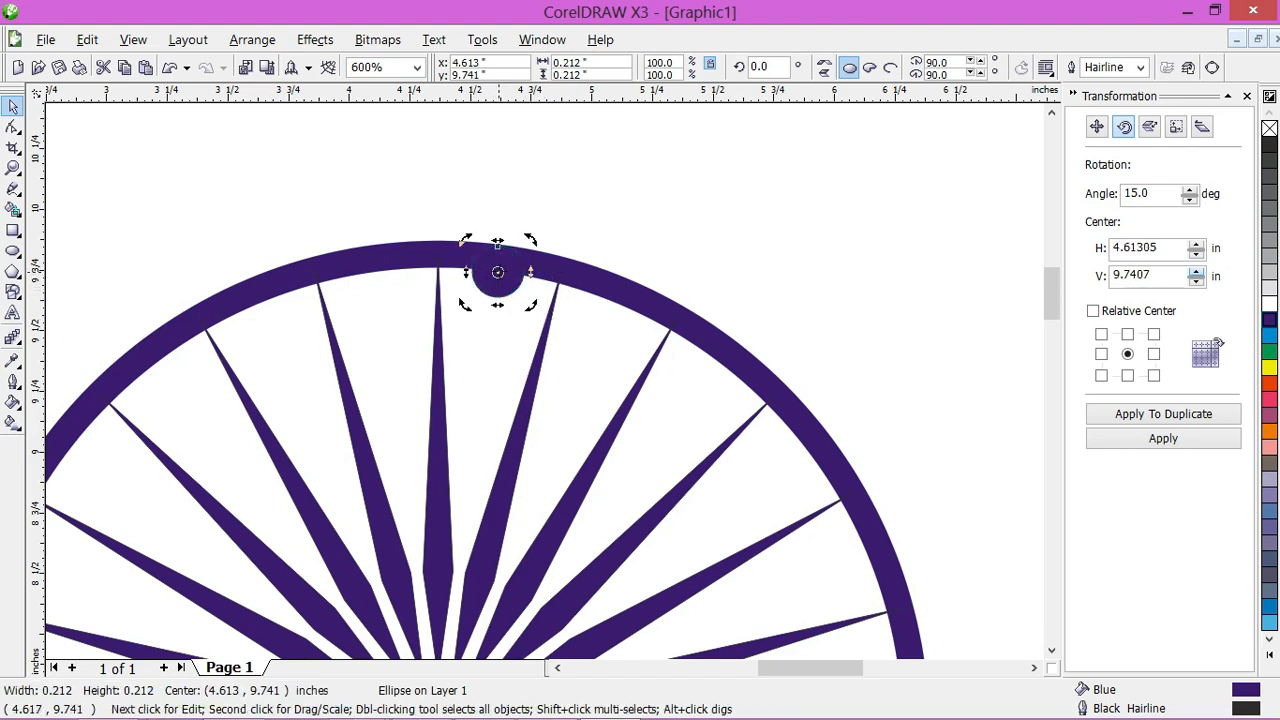
{"action": "left_click_drag", "start_coordinate": [472, 438], "coordinate": [472, 452]}
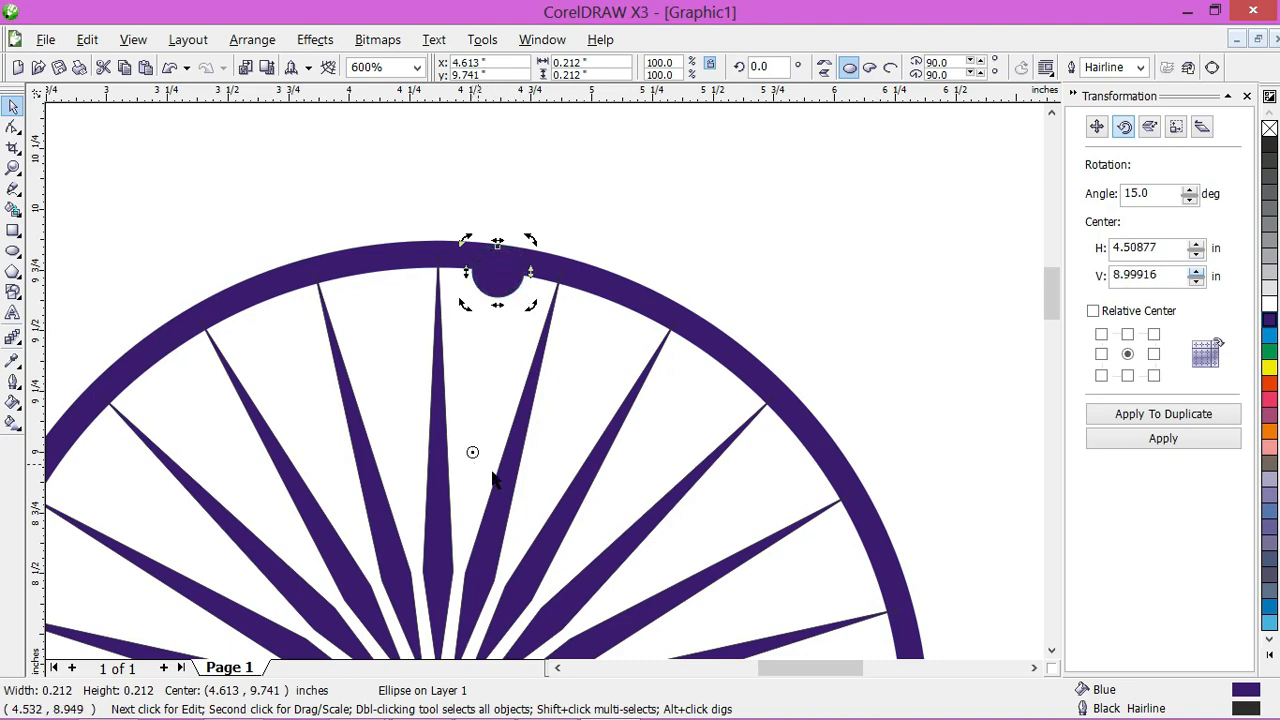
{"action": "scroll", "coordinate": [479, 525], "scroll_direction": "down", "scroll_amount": 1}
{"action": "scroll", "coordinate": [544, 423], "scroll_direction": "up", "scroll_amount": 1}
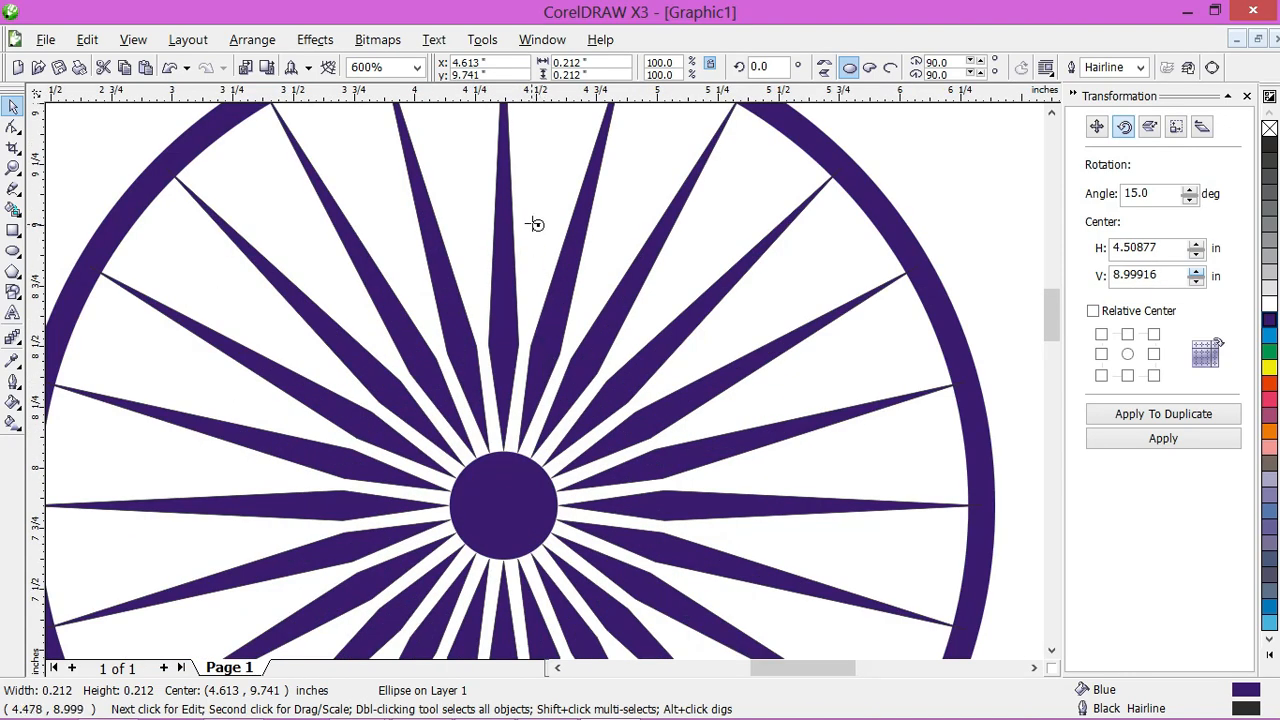
{"action": "left_click_drag", "start_coordinate": [540, 221], "coordinate": [516, 447]}
{"action": "left_click_drag", "start_coordinate": [503, 506], "coordinate": [503, 506]}
{"action": "scroll", "coordinate": [531, 280], "scroll_direction": "down", "scroll_amount": 1}
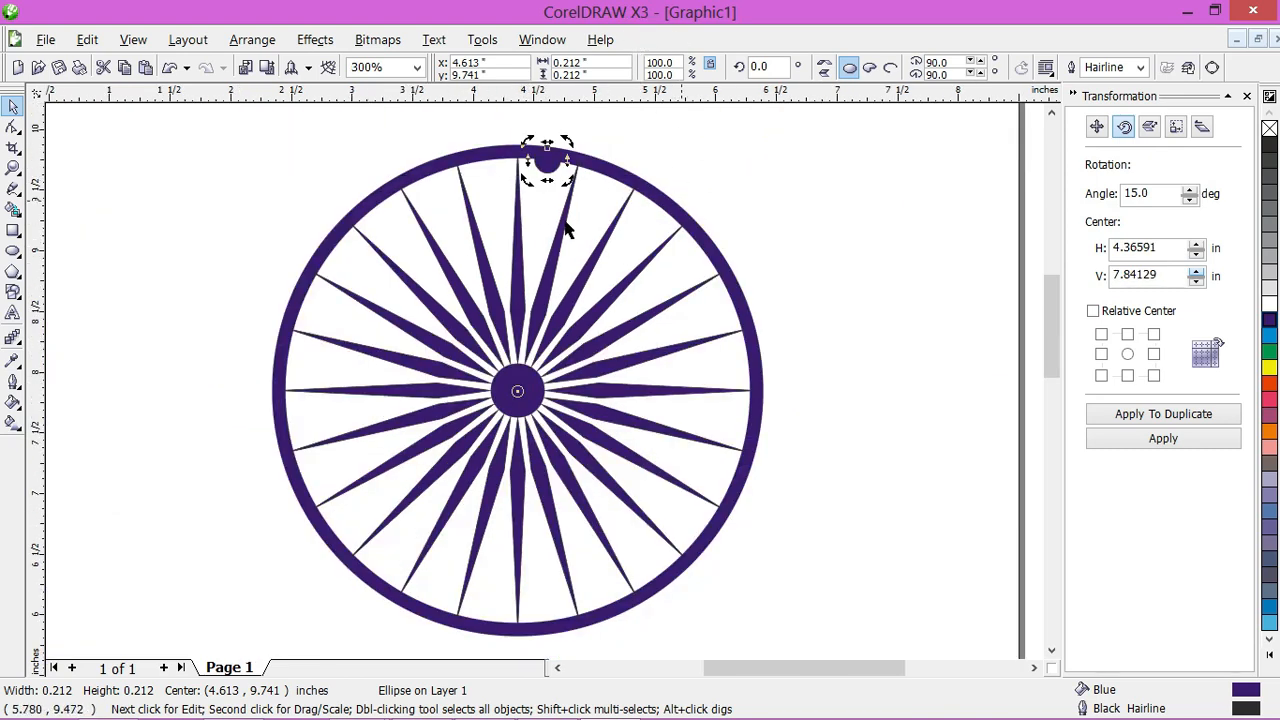
Step: Duplicate the small circle in 15-degree rotations around the wheel until one sits between every pair of spokes
{"action": "left_click", "coordinate": [1182, 412]}
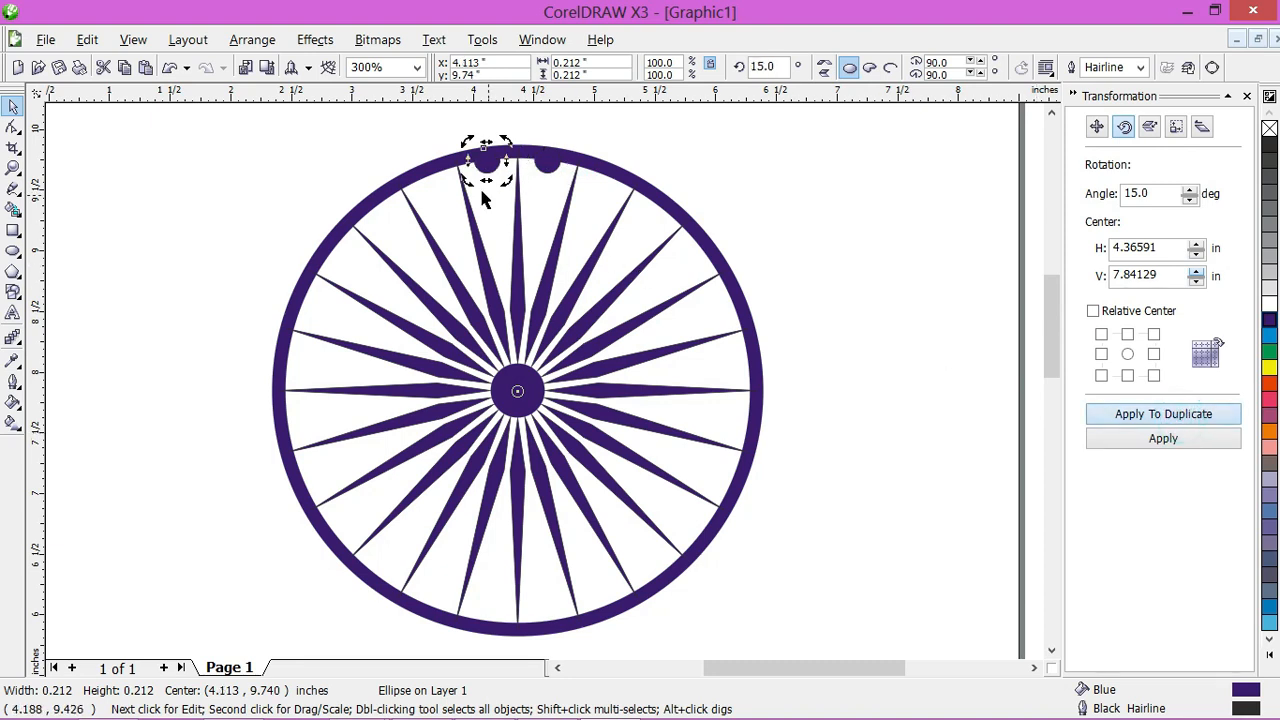
{"action": "left_click", "coordinate": [1150, 414]}
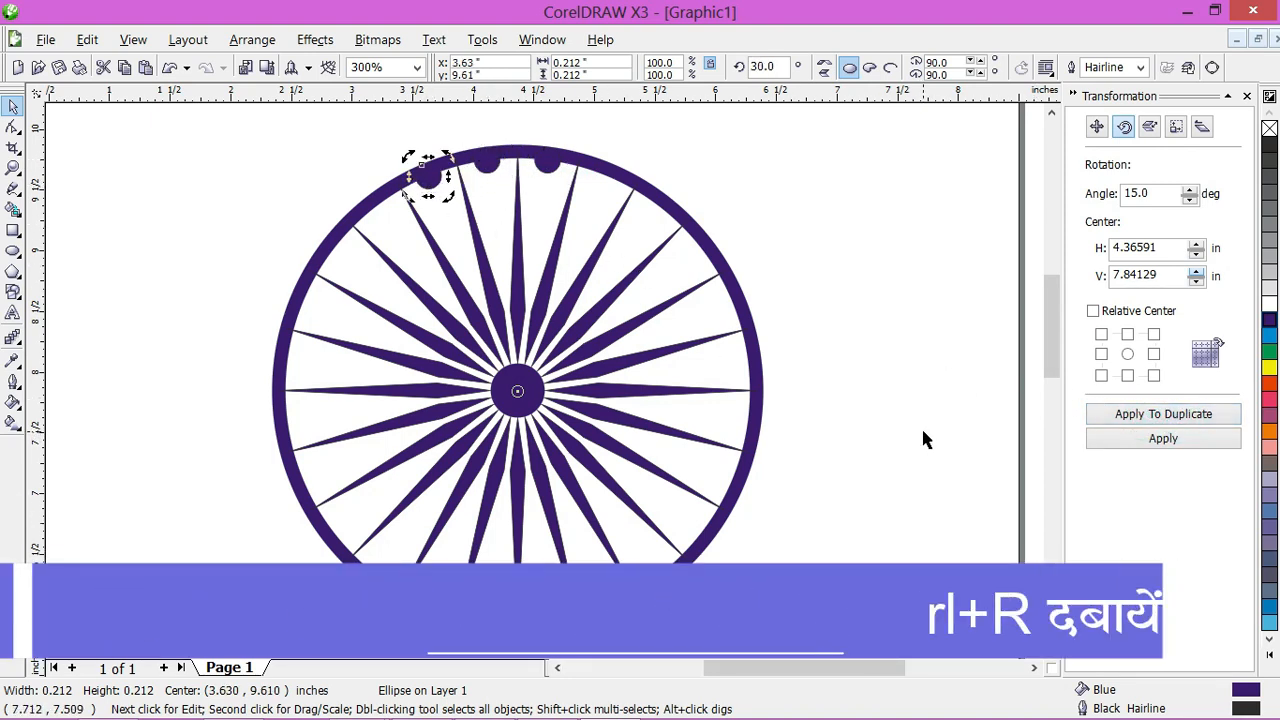
{"action": "left_click", "coordinate": [1104, 441]}
{"action": "key", "text": "ctrl+r"}
{"action": "key", "text": "ctrl+r"}
{"action": "key", "text": "ctrl+r"}
{"action": "key", "text": "ctrl+r"}
{"action": "key", "text": "ctrl+r"}
{"action": "key", "text": "ctrl+r"}
{"action": "key", "text": "ctrl+r"}
{"action": "key", "text": "ctrl+r"}
{"action": "key", "text": "ctrl+r"}
{"action": "key", "text": "ctrl+r"}
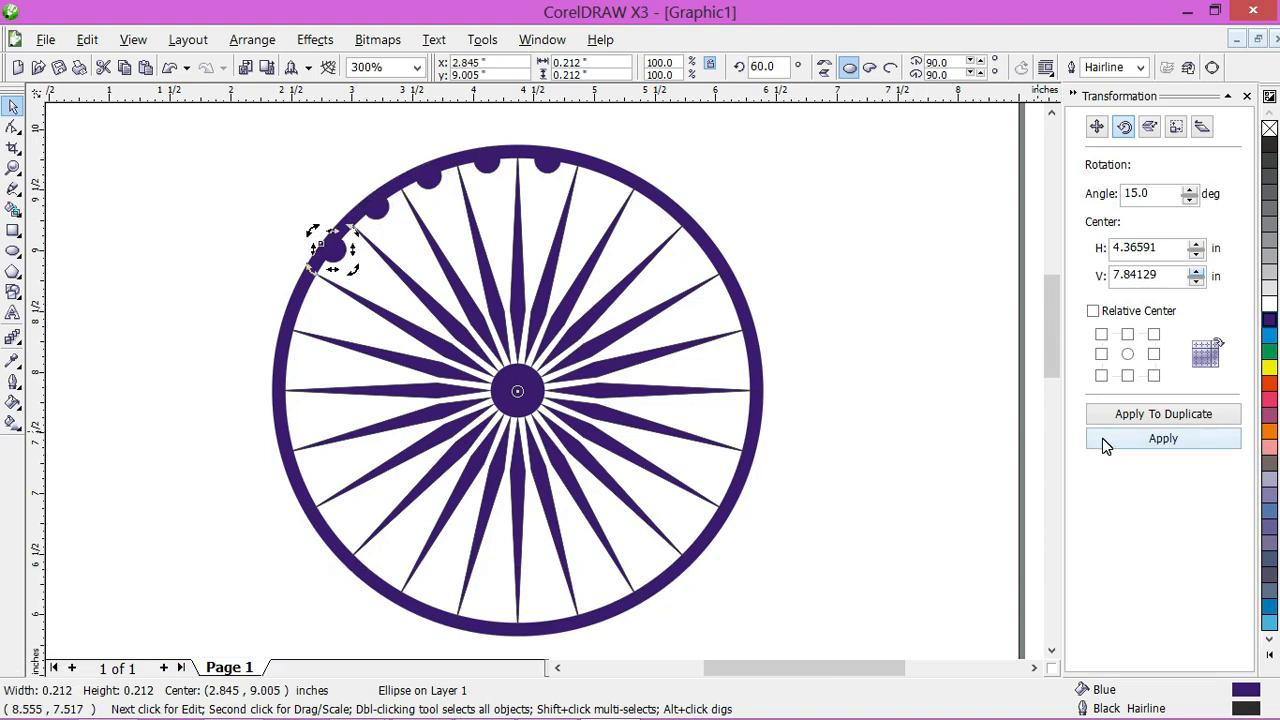
{"action": "key", "text": "ctrl+r"}
{"action": "key", "text": "ctrl+r"}
{"action": "key", "text": "ctrl+r"}
{"action": "key", "text": "ctrl+r"}
{"action": "key", "text": "ctrl+r"}
{"action": "key", "text": "ctrl+r"}
{"action": "key", "text": "ctrl+r"}
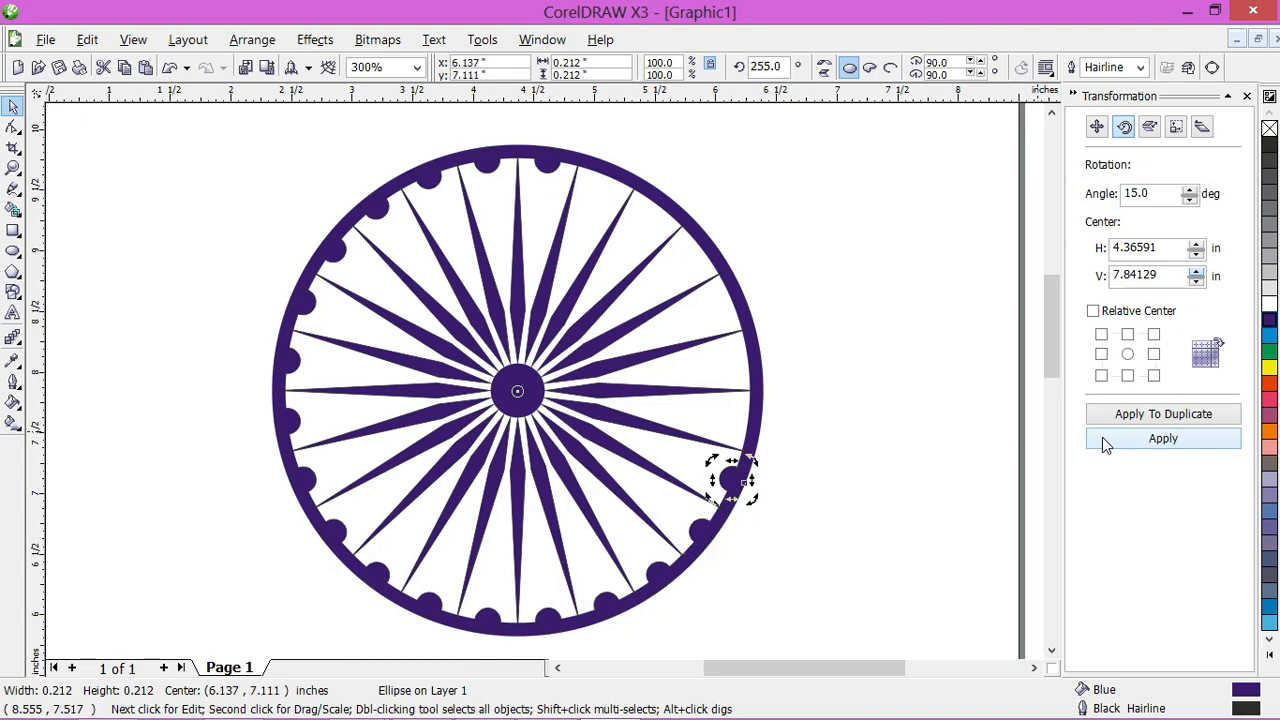
{"action": "key", "text": "ctrl+r"}
{"action": "key", "text": "ctrl+r"}
{"action": "key", "text": "ctrl+r"}
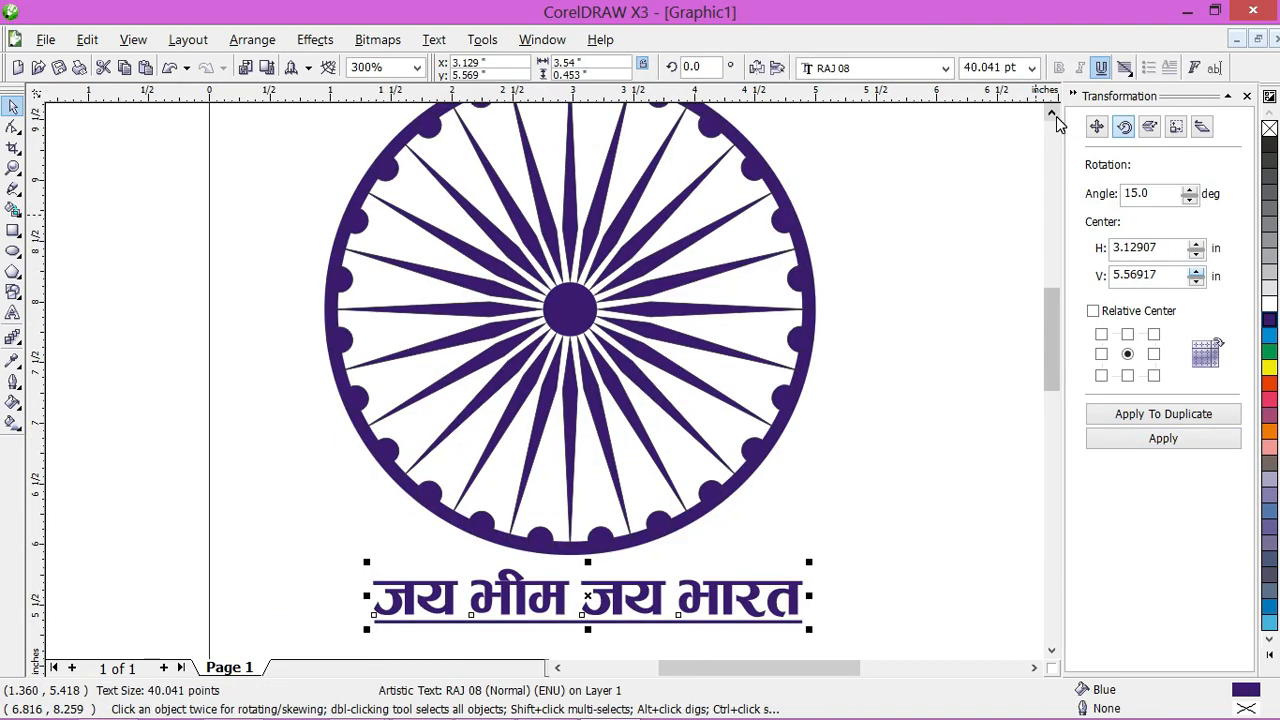
{"action": "left_click", "coordinate": [1056, 116]}
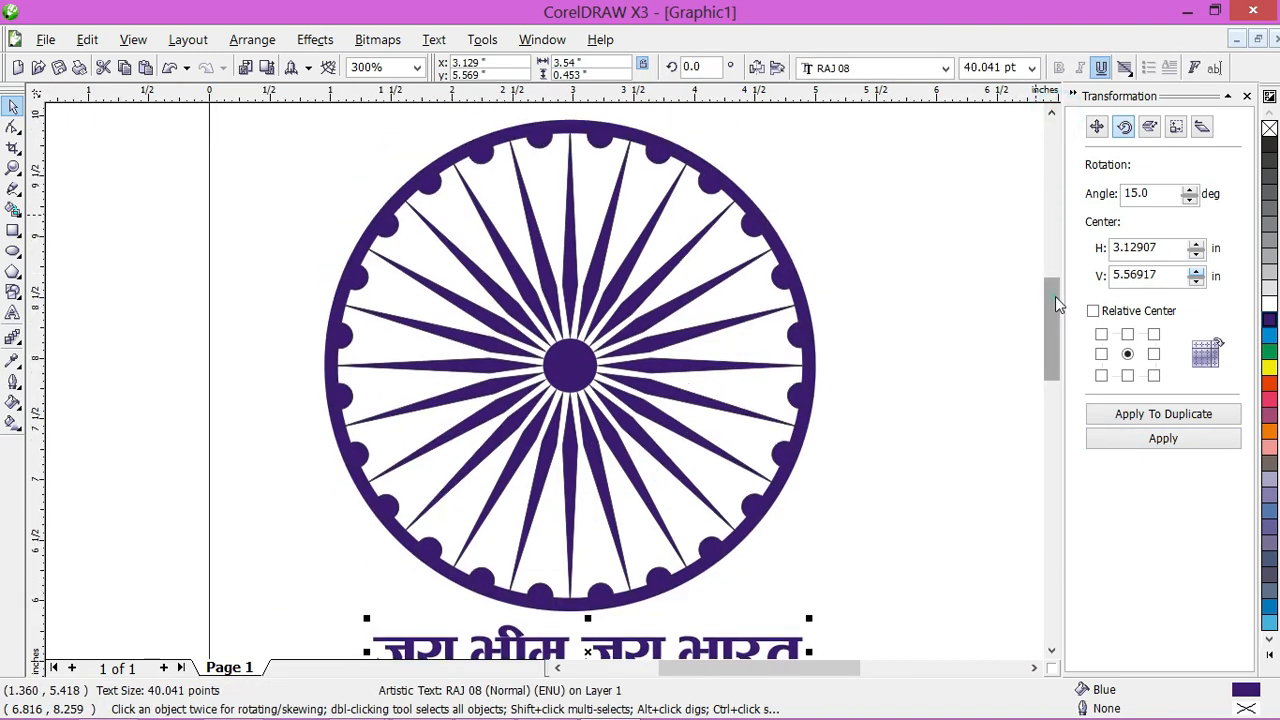
{"action": "left_click_drag", "start_coordinate": [1055, 296], "coordinate": [1056, 300]}
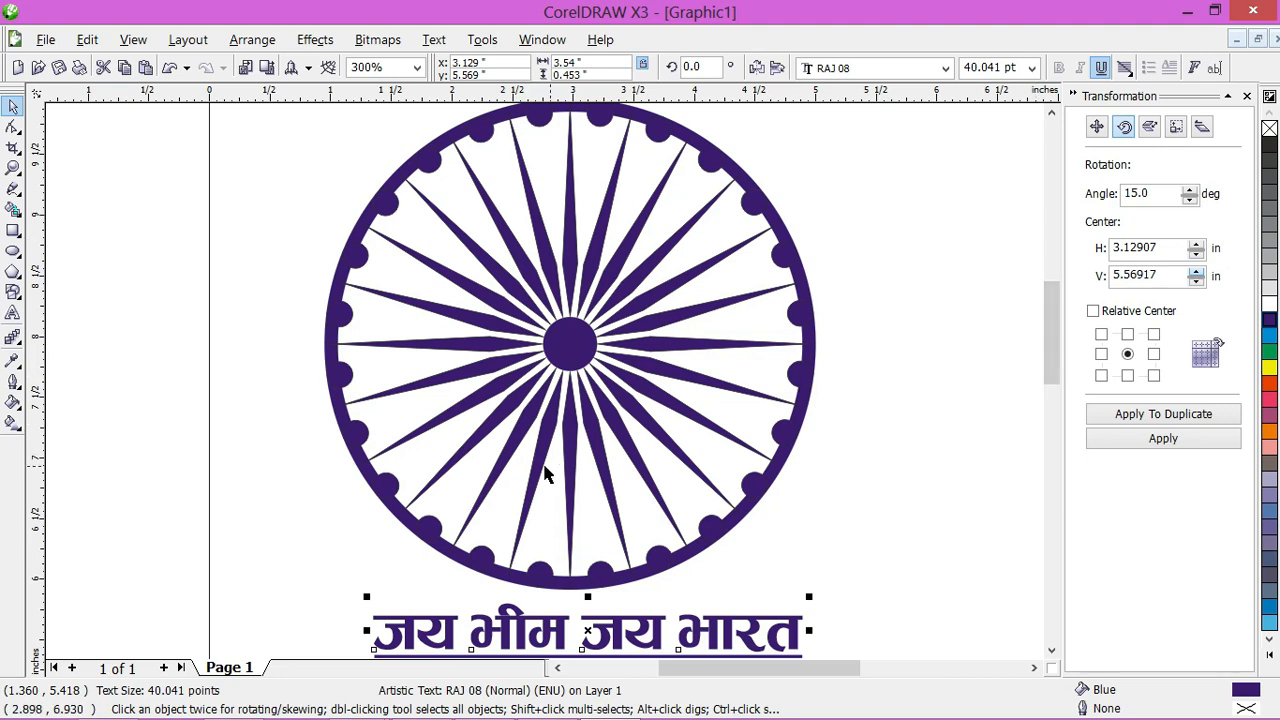